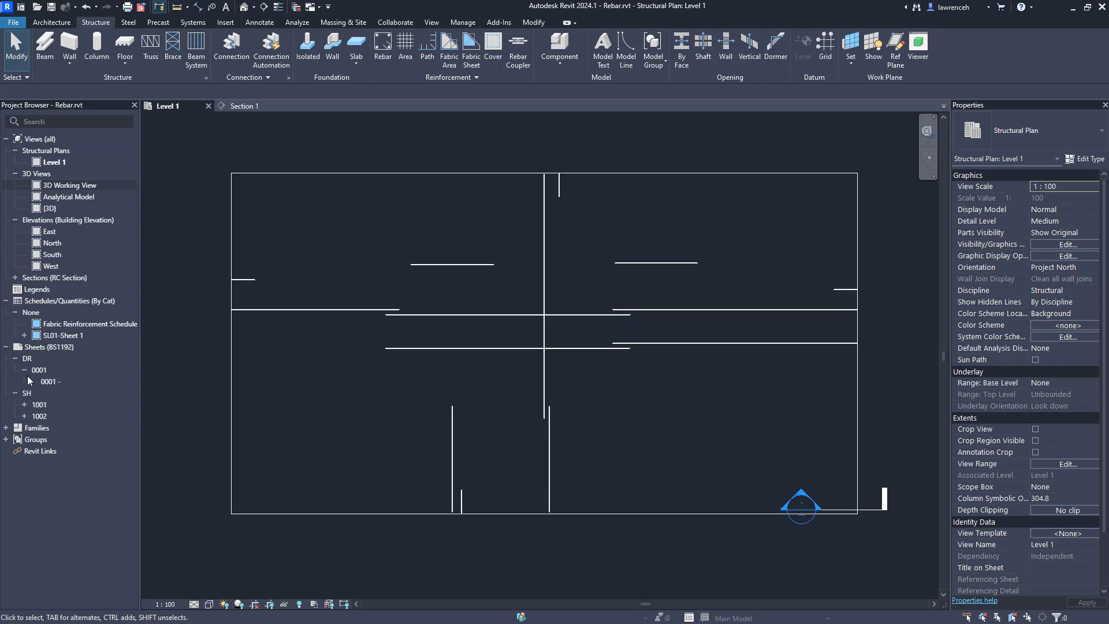
# - Filter the Project Browser views by 'east', then clear the search filter
pyautogui.click(90, 121)
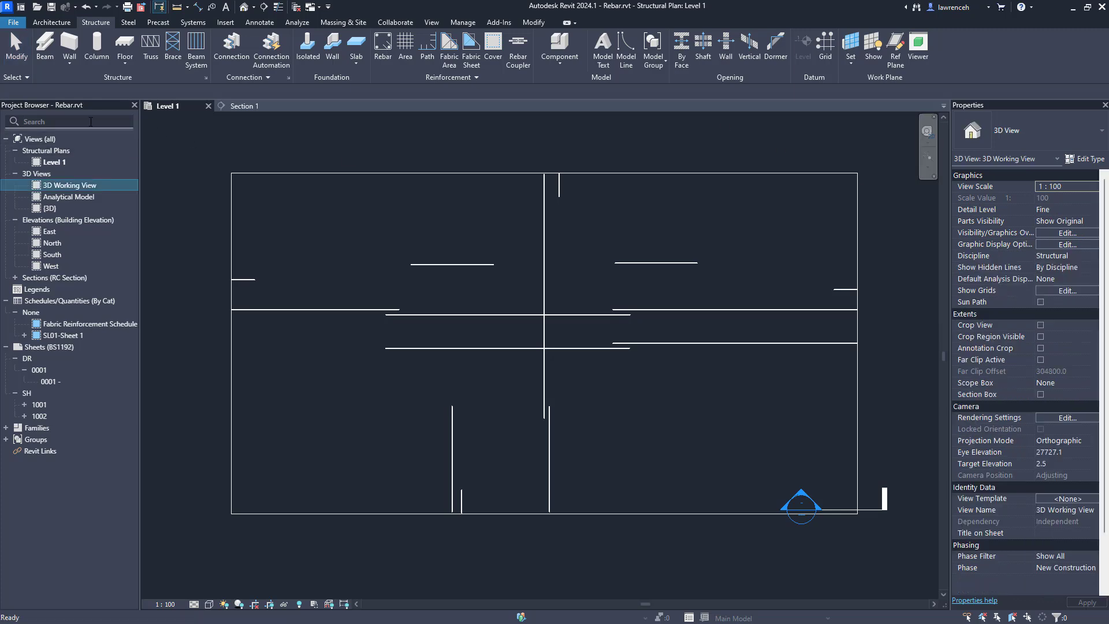
pyautogui.write('east')
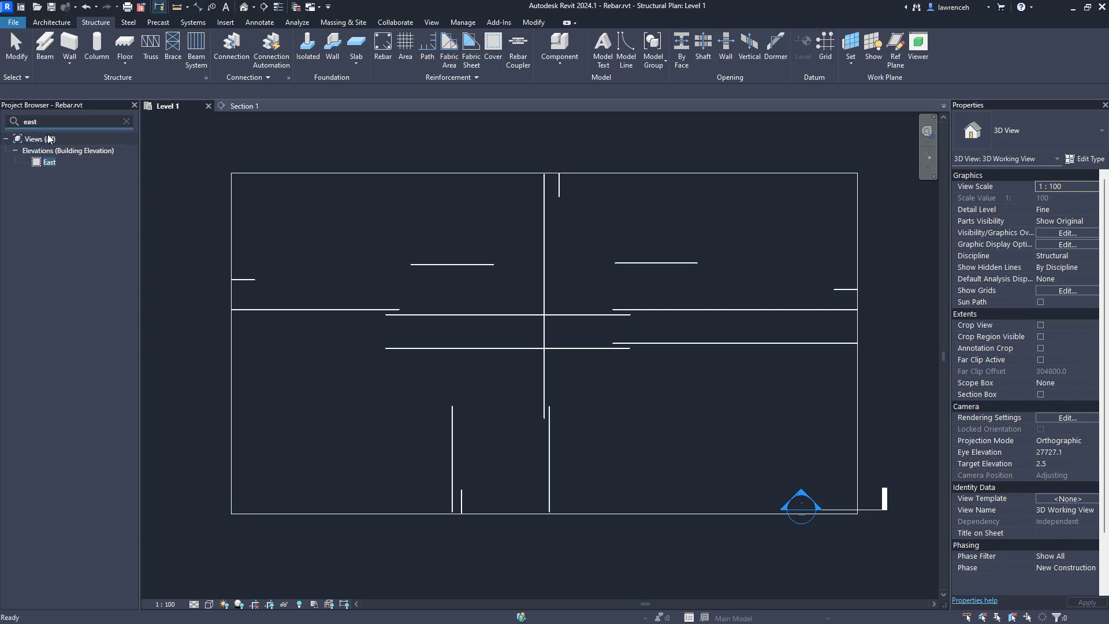
pyautogui.click(126, 121)
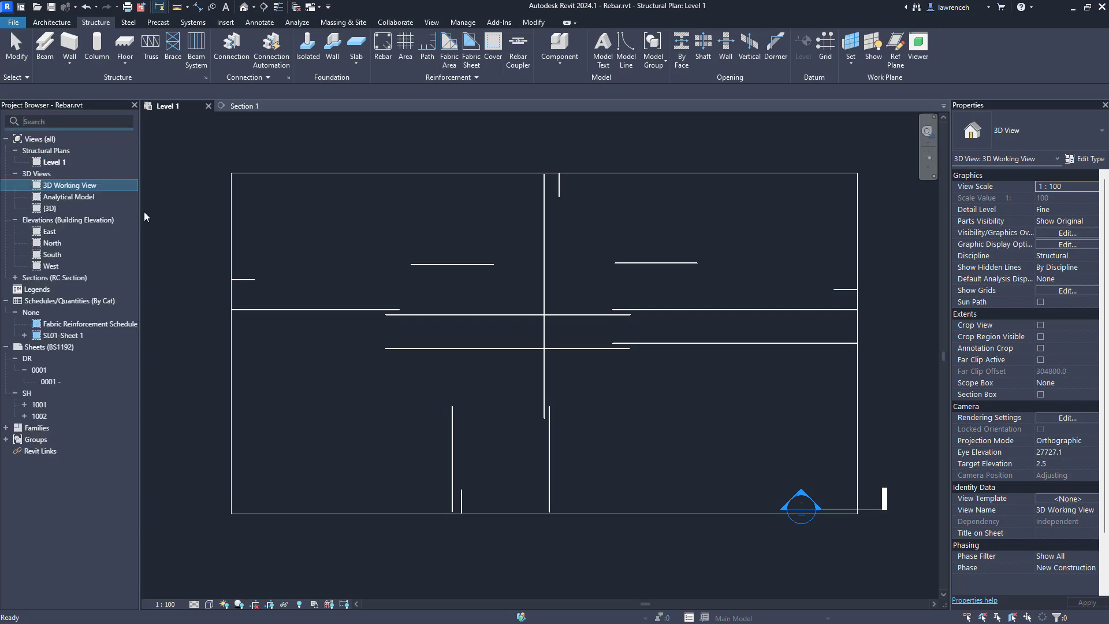
# - Zoom the Project Browser text and widen the Properties palette so parameter labels fit
pyautogui.keyDown('ctrl'); pyautogui.scroll(-2, 114, 266); pyautogui.keyUp('ctrl')
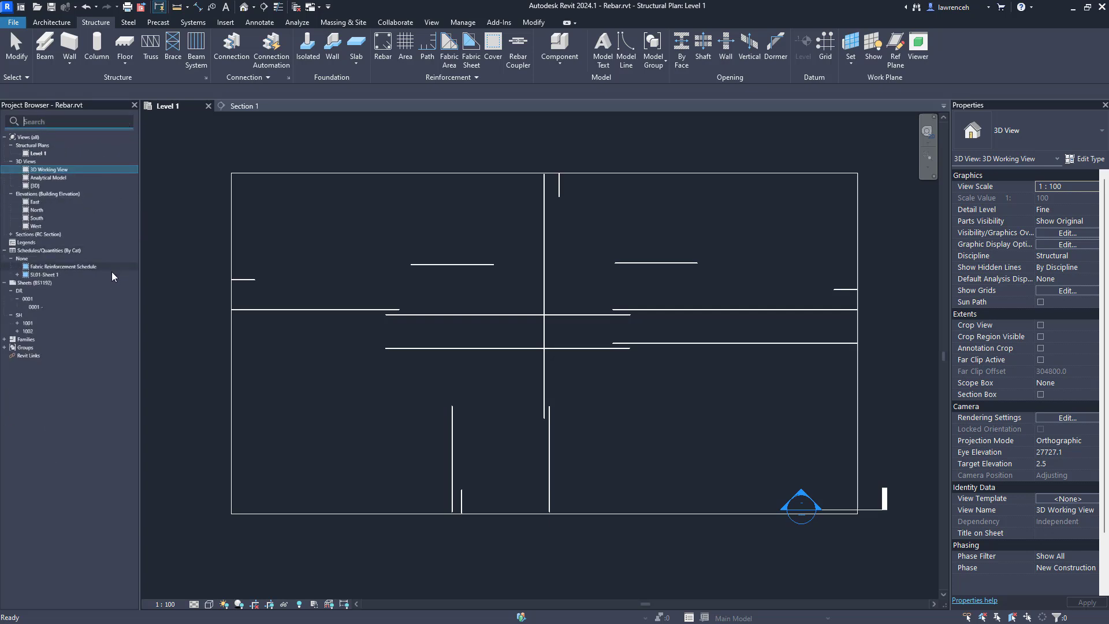
pyautogui.keyDown('ctrl'); pyautogui.scroll(2, 111, 275); pyautogui.keyUp('ctrl')
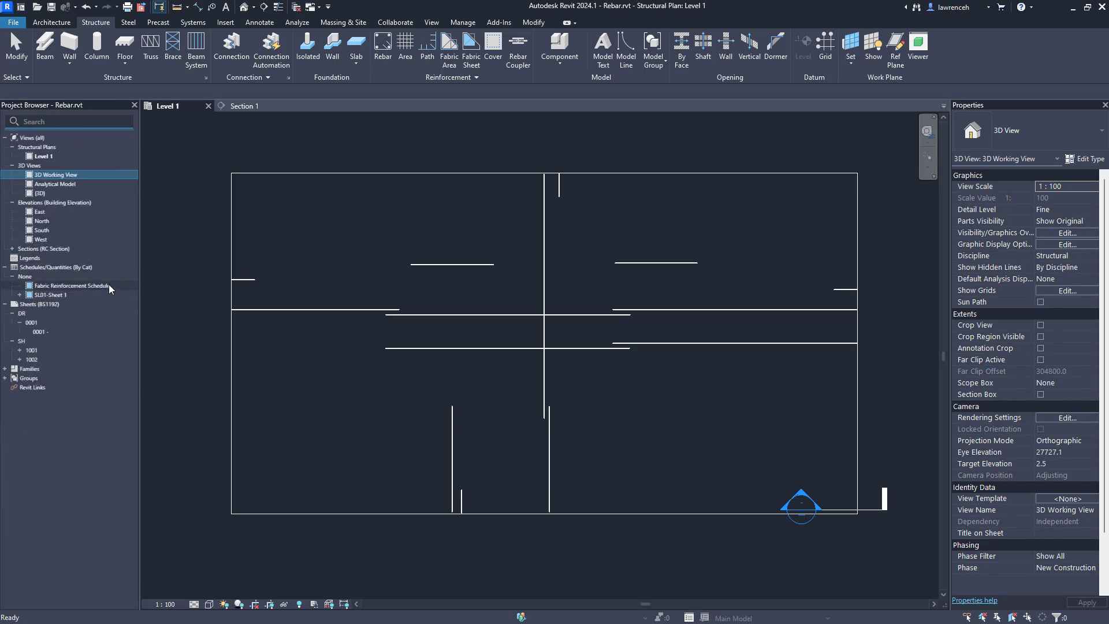
pyautogui.keyDown('ctrl'); pyautogui.scroll(3, 108, 284); pyautogui.keyUp('ctrl')
pyautogui.keyDown('ctrl'); pyautogui.scroll(-4, 105, 286); pyautogui.keyUp('ctrl')
pyautogui.keyDown('ctrl'); pyautogui.scroll(3, 105, 289); pyautogui.keyUp('ctrl')
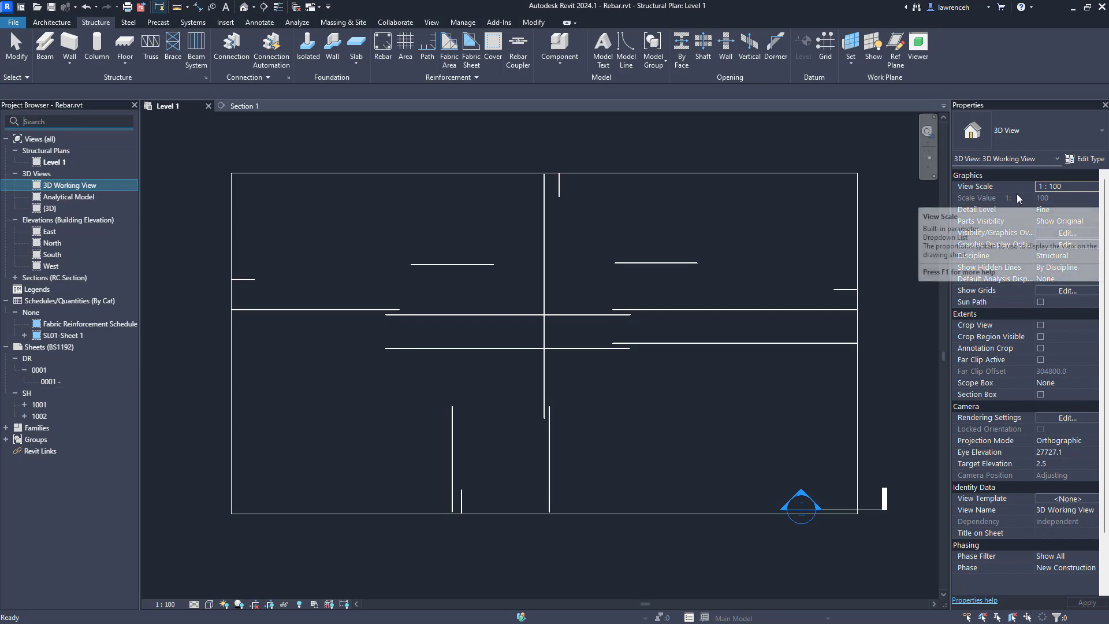
pyautogui.moveTo(952, 343)
pyautogui.mouseDown()
pyautogui.moveTo(888, 349)
pyautogui.moveTo(958, 334)
pyautogui.mouseUp()
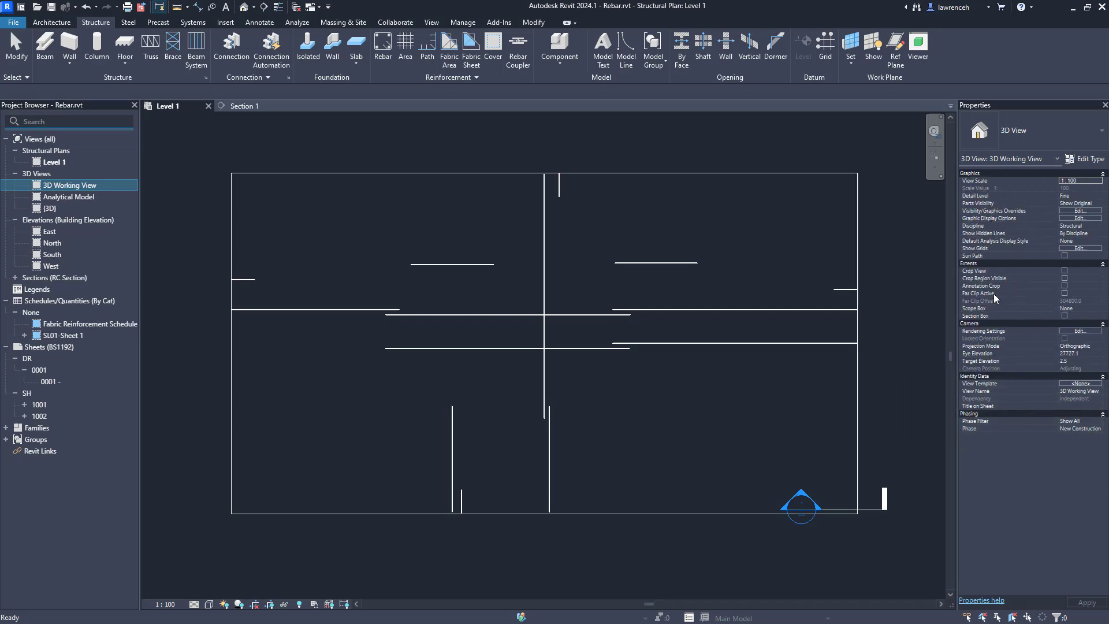
pyautogui.moveTo(996, 405)
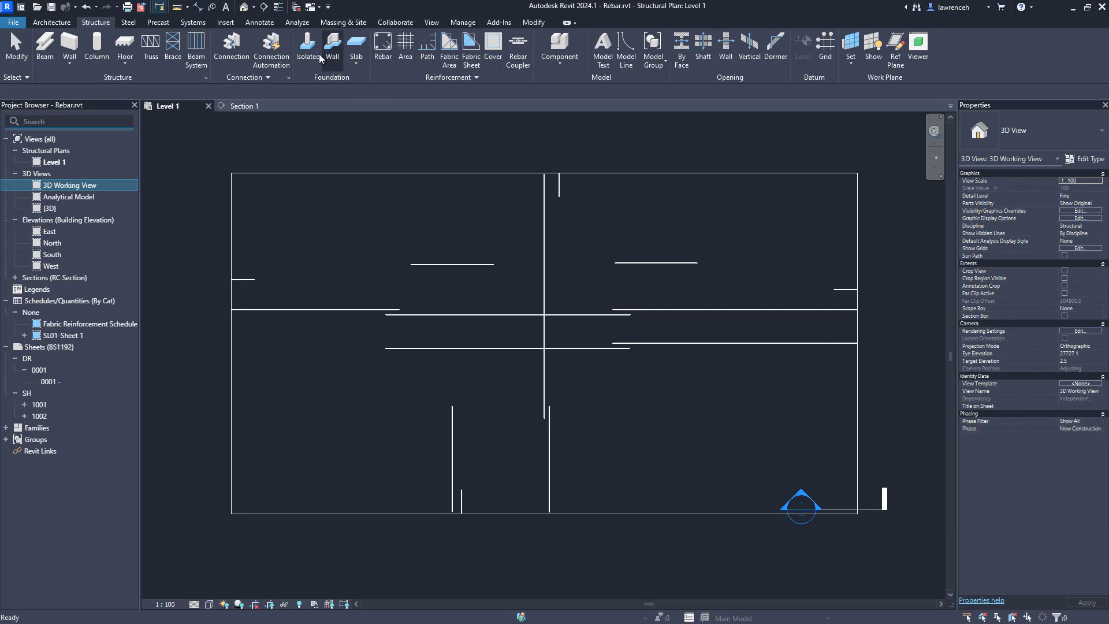
# - Start an Aligned Multi-Rebar Annotation from the Annotate tab with Pick Position turned on
pyautogui.click(269, 26)
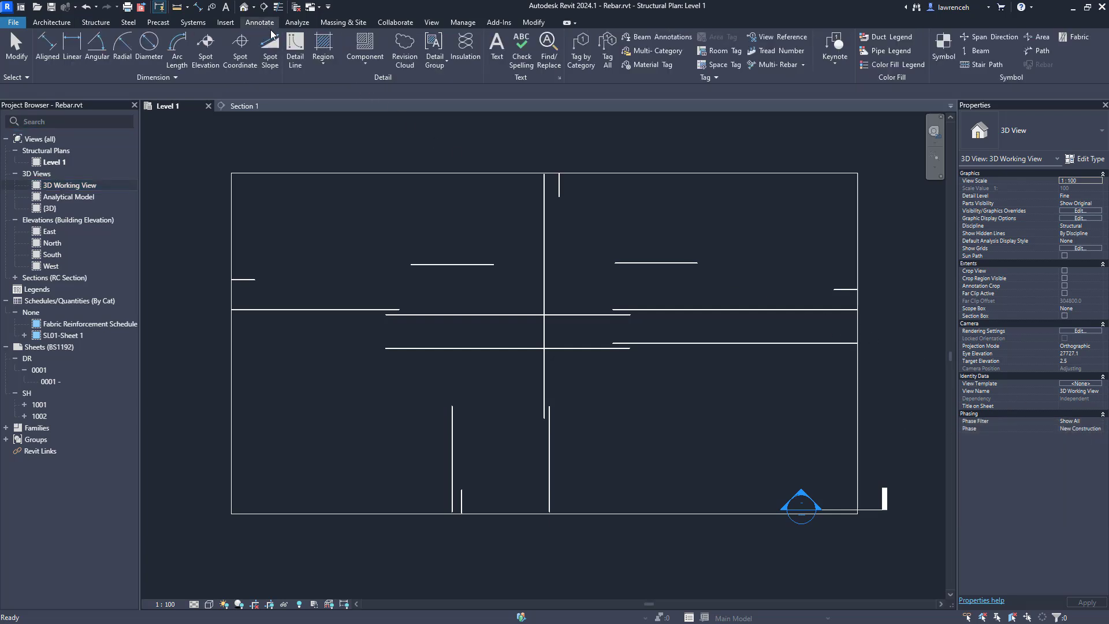
pyautogui.click(803, 65)
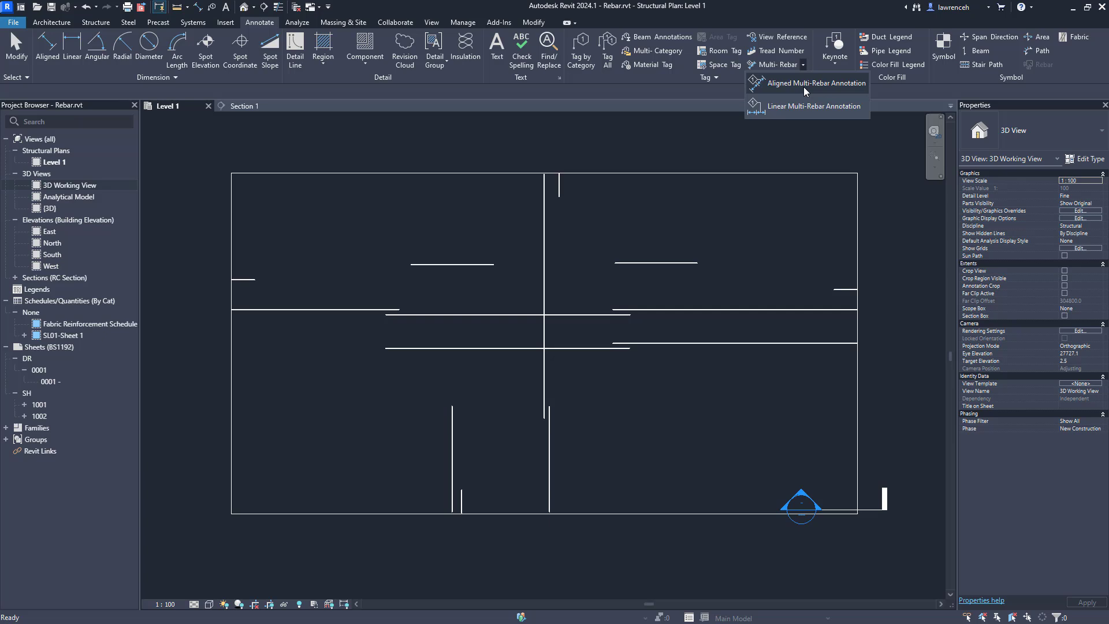
pyautogui.click(804, 88)
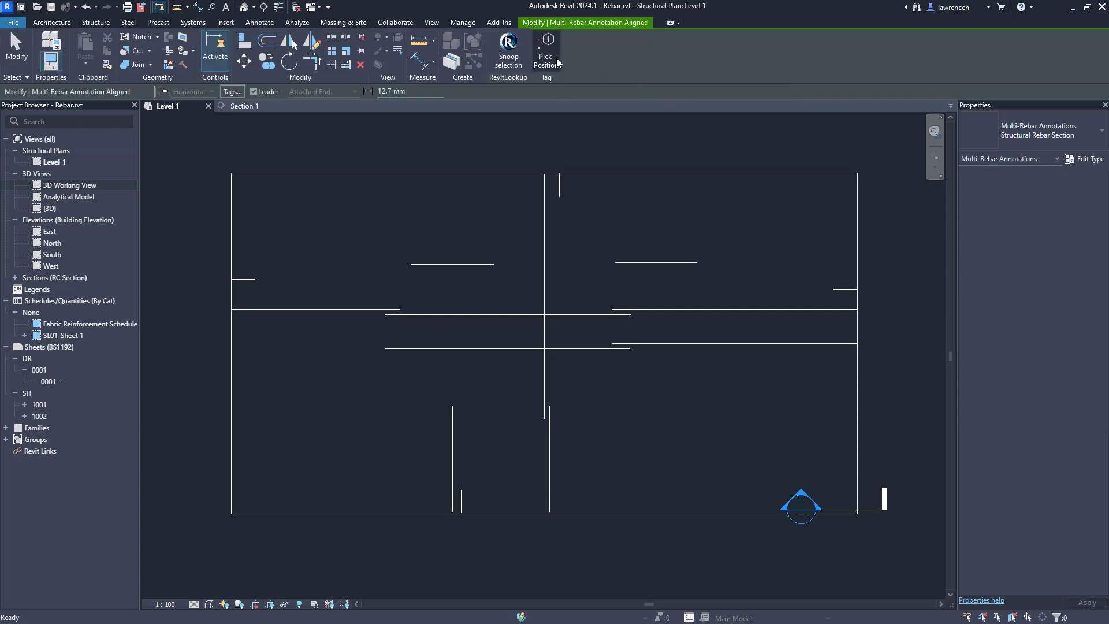
pyautogui.click(537, 58)
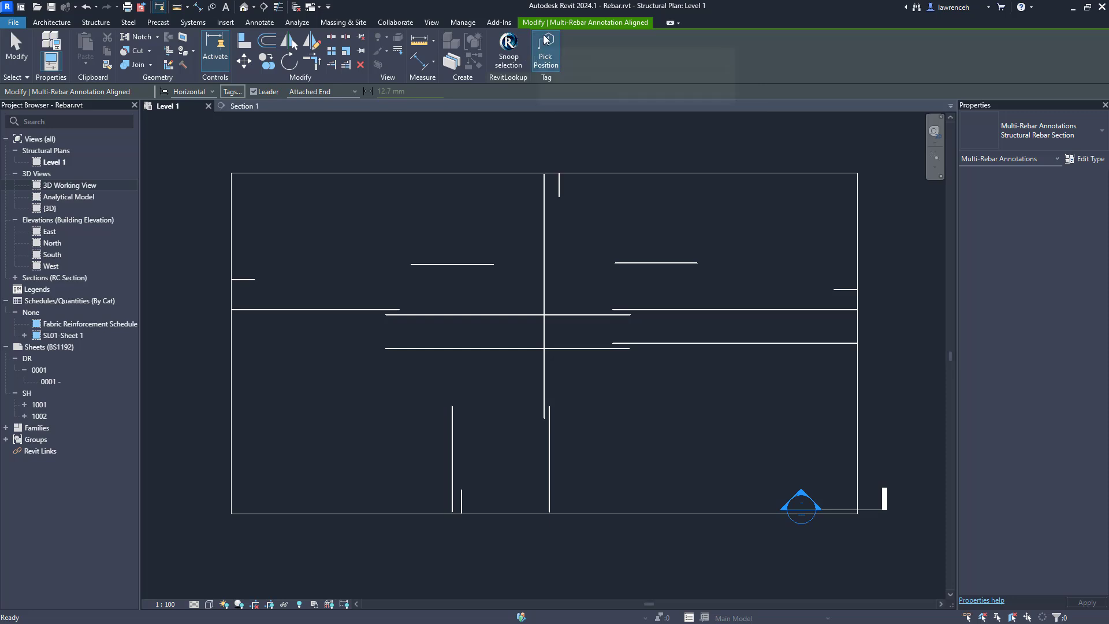
# - Annotate the upper right-hand horizontal rebar with a dimension line and Vertical tag above the plan
pyautogui.click(750, 311)
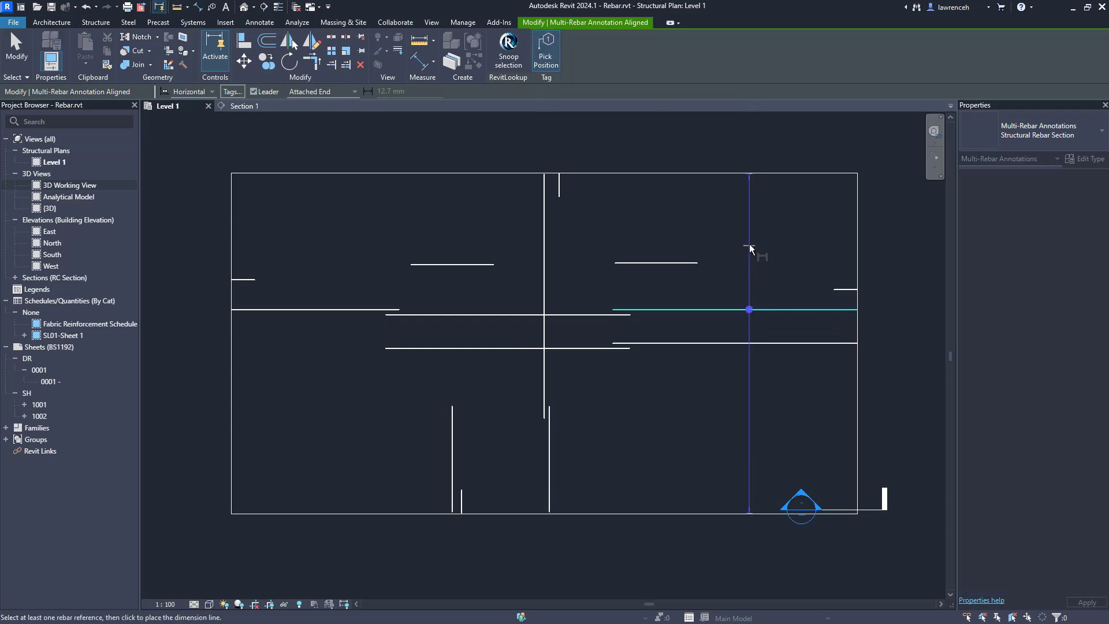
pyautogui.moveTo(750, 249); pyautogui.dragTo(736, 262, button='middle')
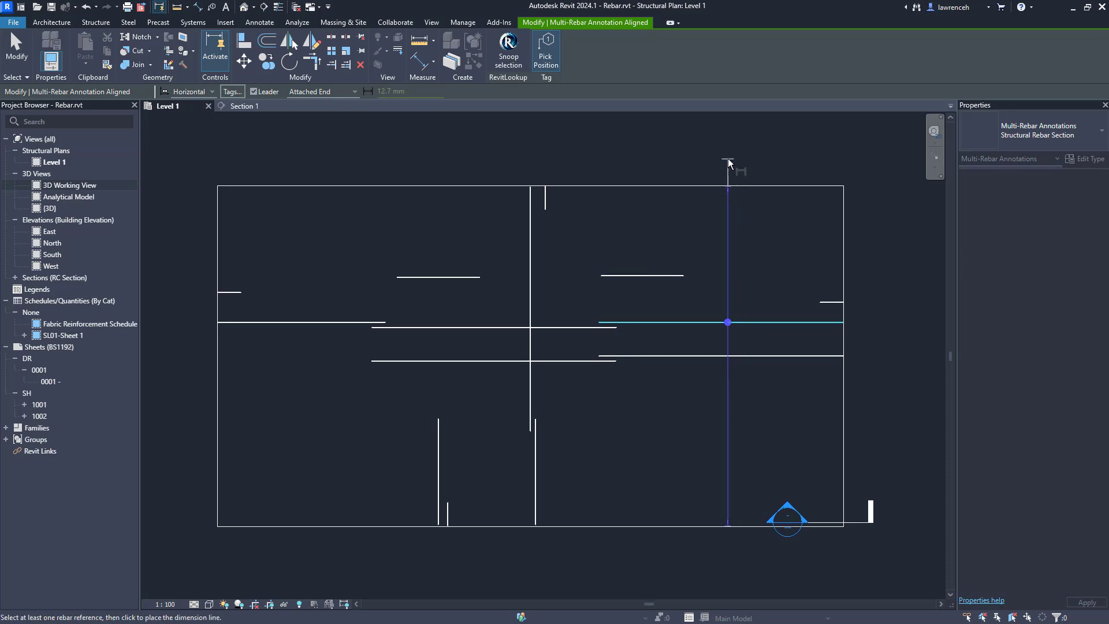
pyautogui.click(728, 164)
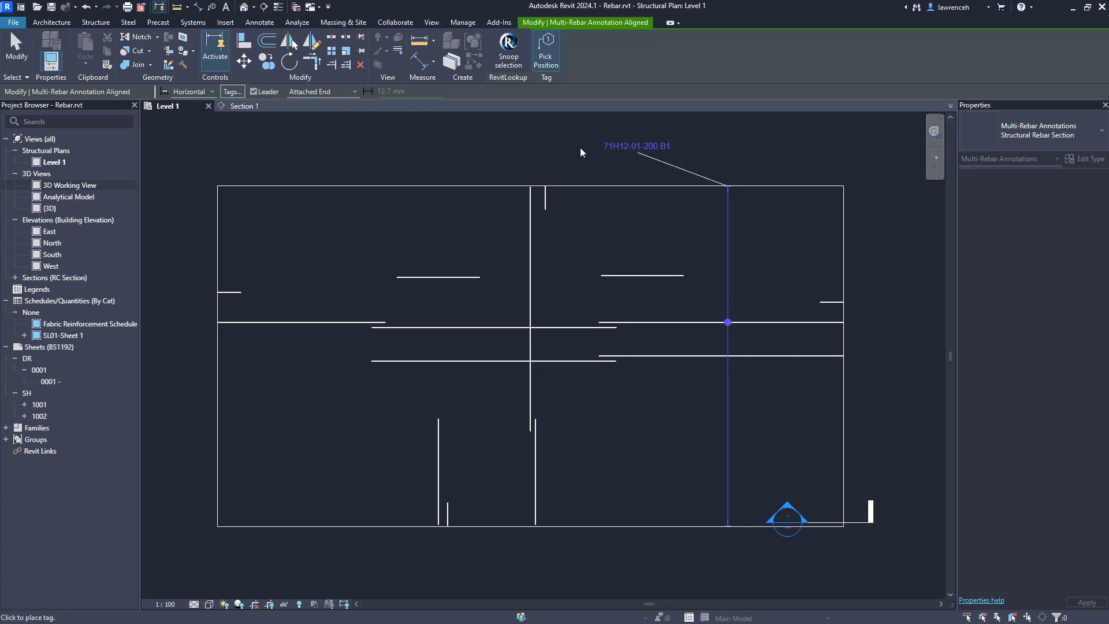
pyautogui.click(199, 92)
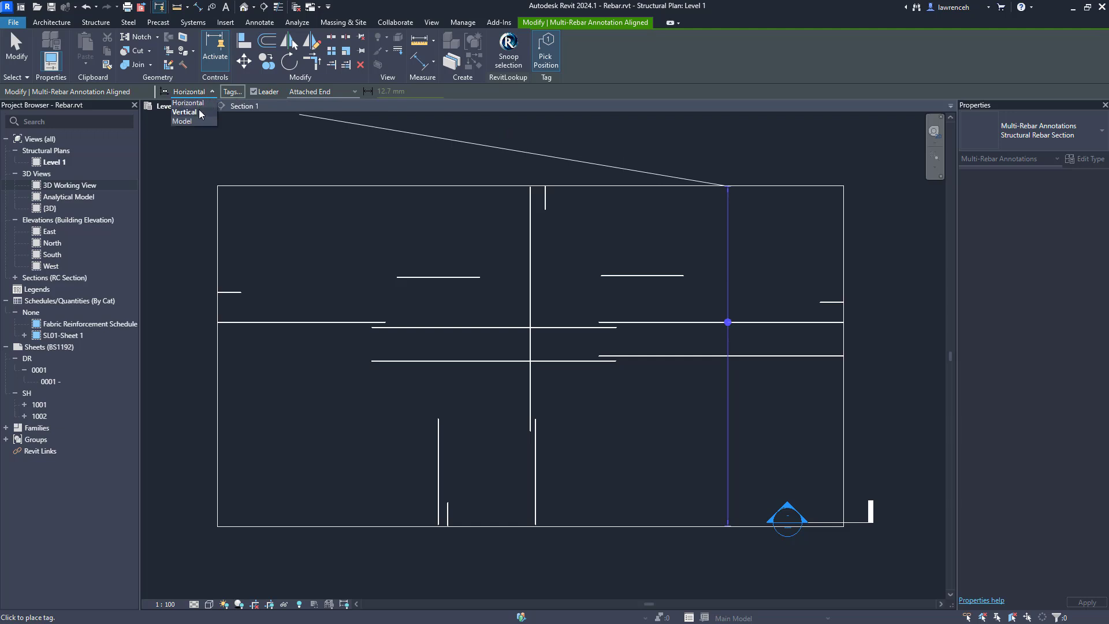
pyautogui.click(200, 112)
pyautogui.moveTo(729, 115); pyautogui.dragTo(698, 181, button='middle')
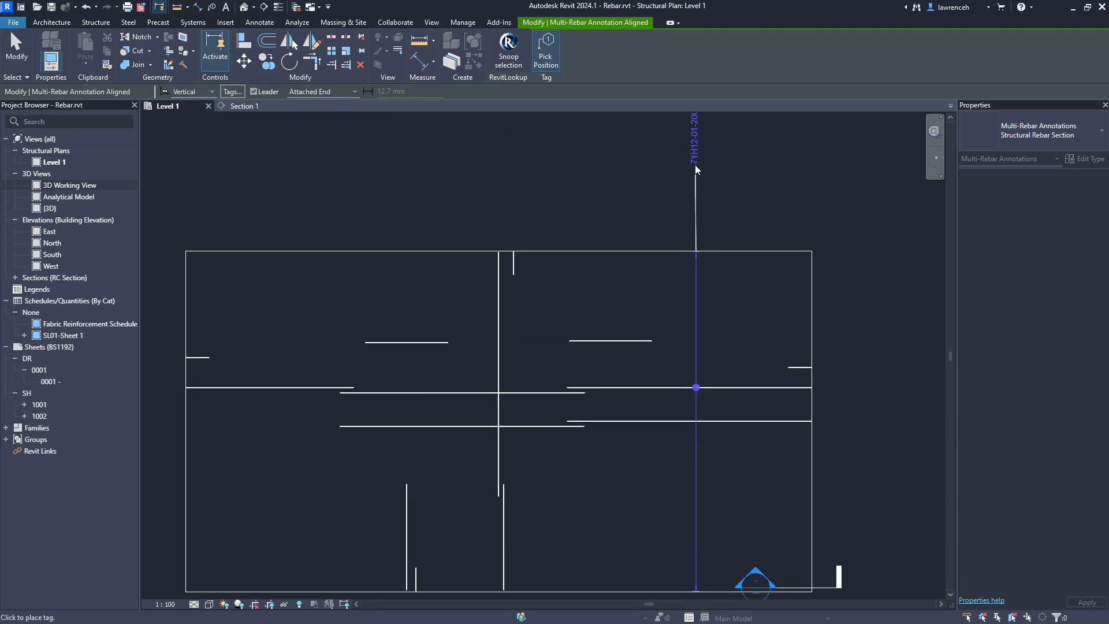
pyautogui.click(695, 139)
# - Tag the lower horizontal rebar, then begin annotating the short rebar at the plan's right edge
pyautogui.scroll(3, 749, 186)
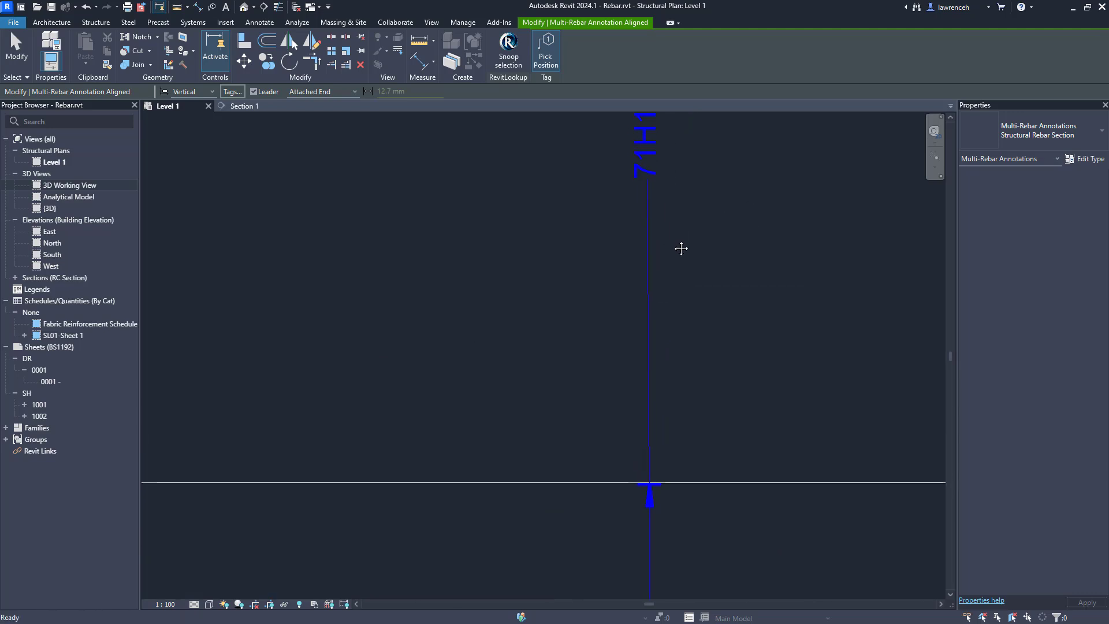
pyautogui.scroll(-2, 693, 289)
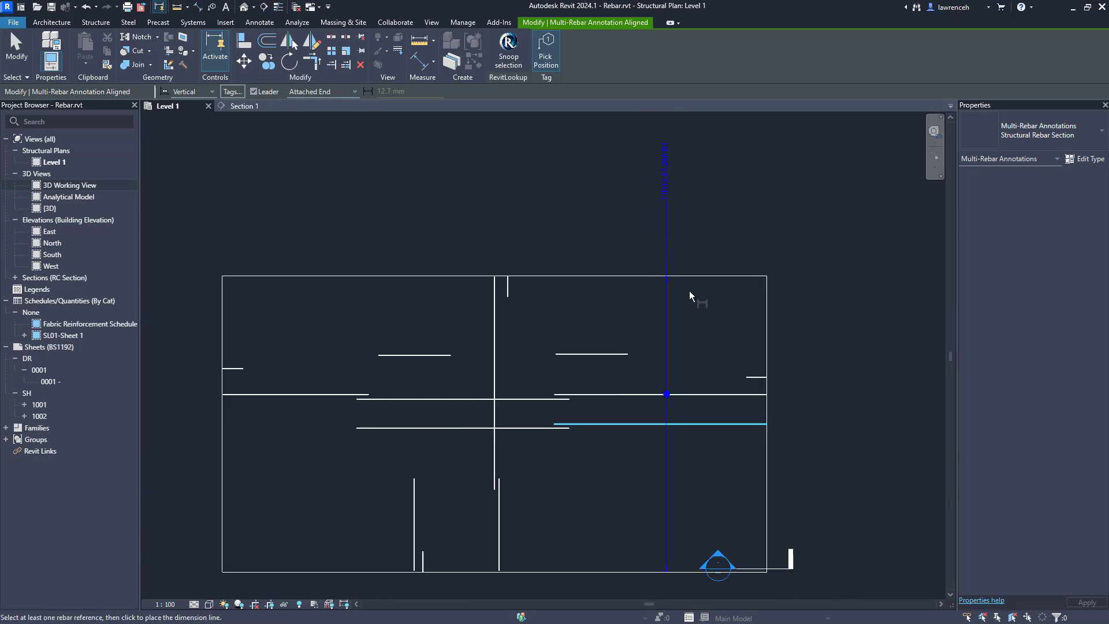
pyautogui.click(702, 415)
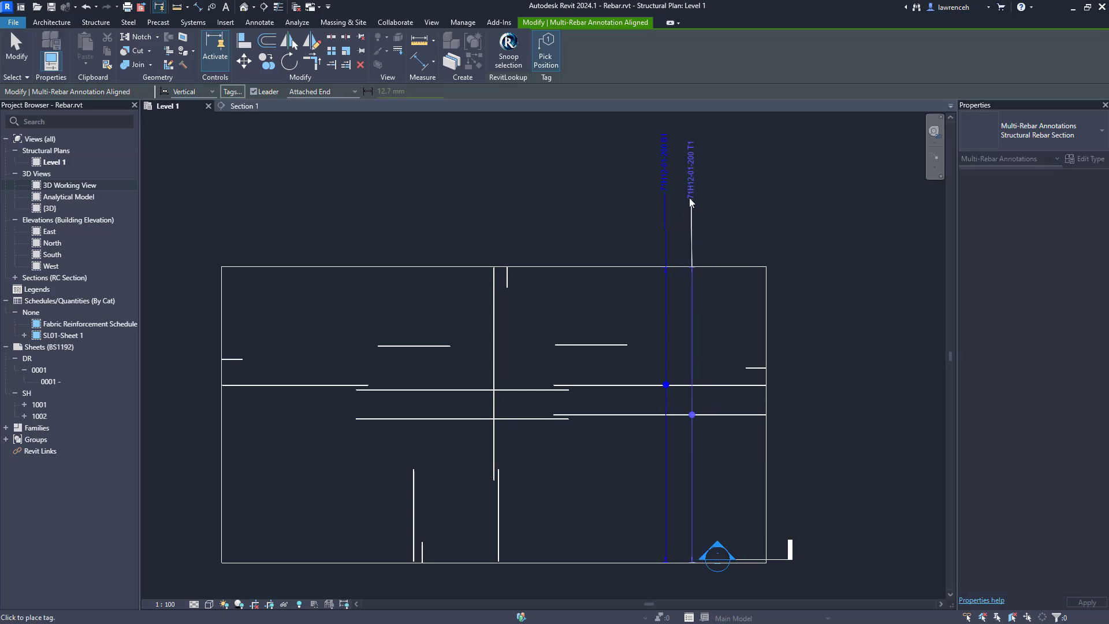
pyautogui.click(693, 196)
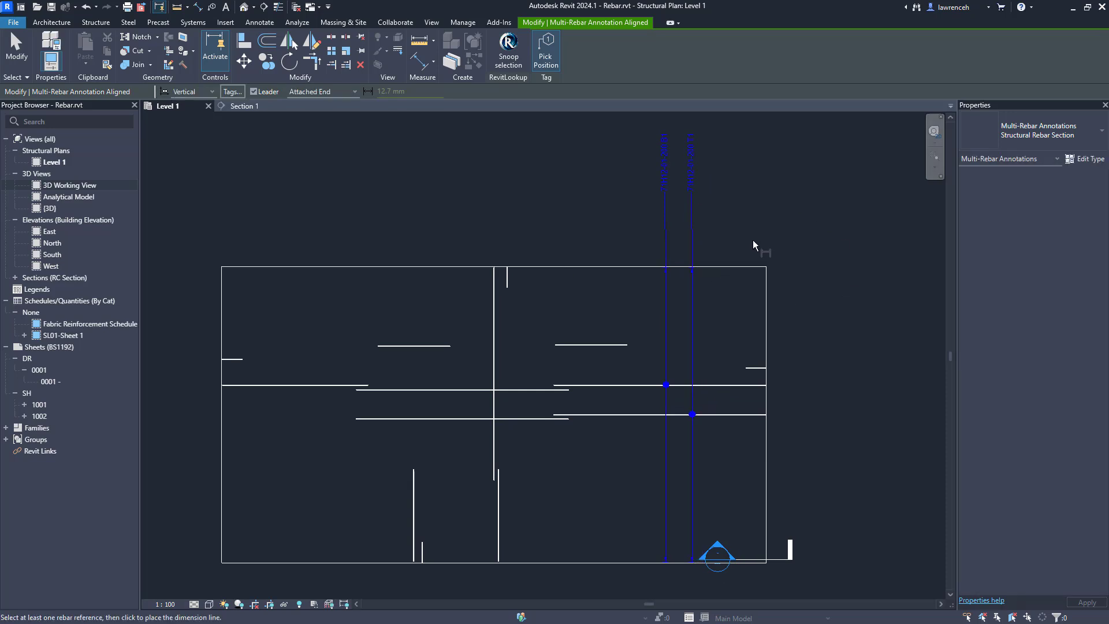
pyautogui.moveTo(754, 245); pyautogui.dragTo(755, 263, button='middle')
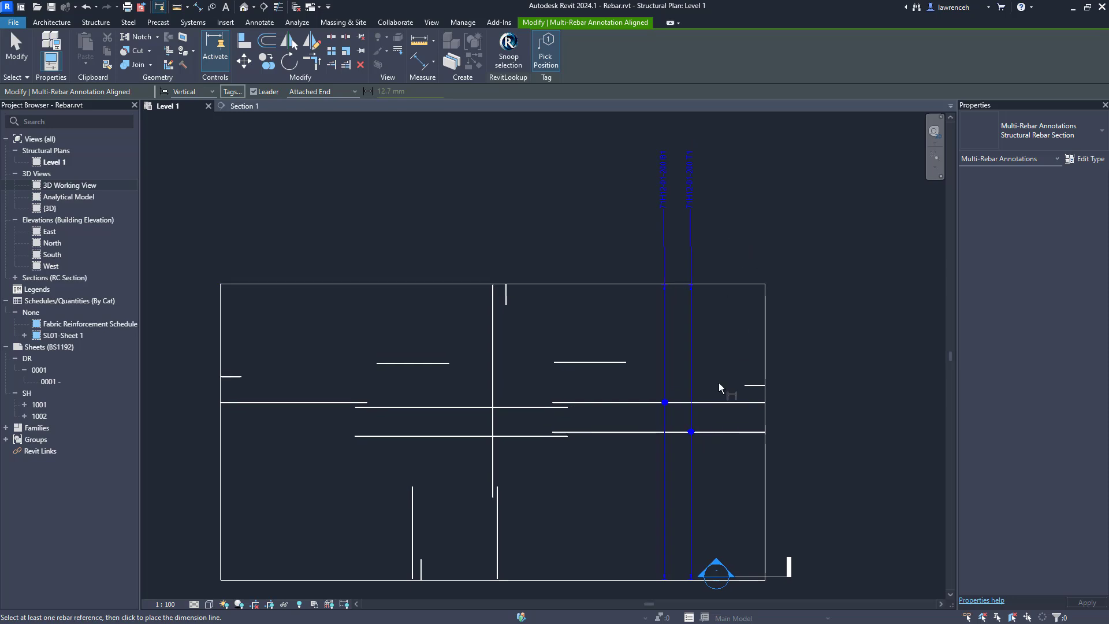
pyautogui.click(755, 385)
pyautogui.click(748, 255)
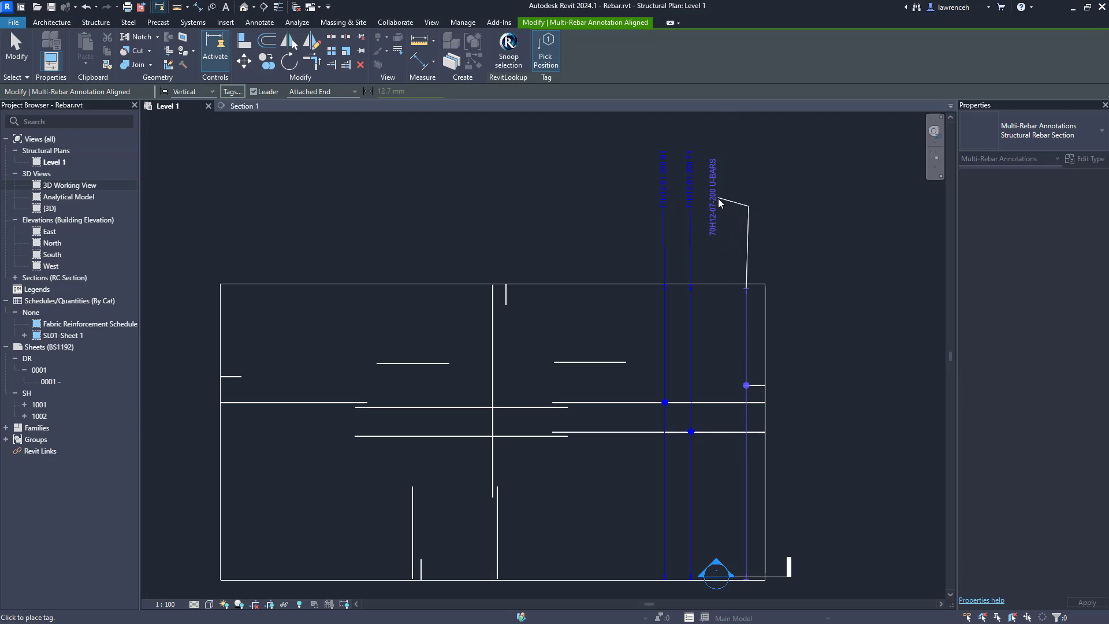
# - Cancel the unfinished tag and delete both placed multi-rebar annotations
pyautogui.press('Escape')
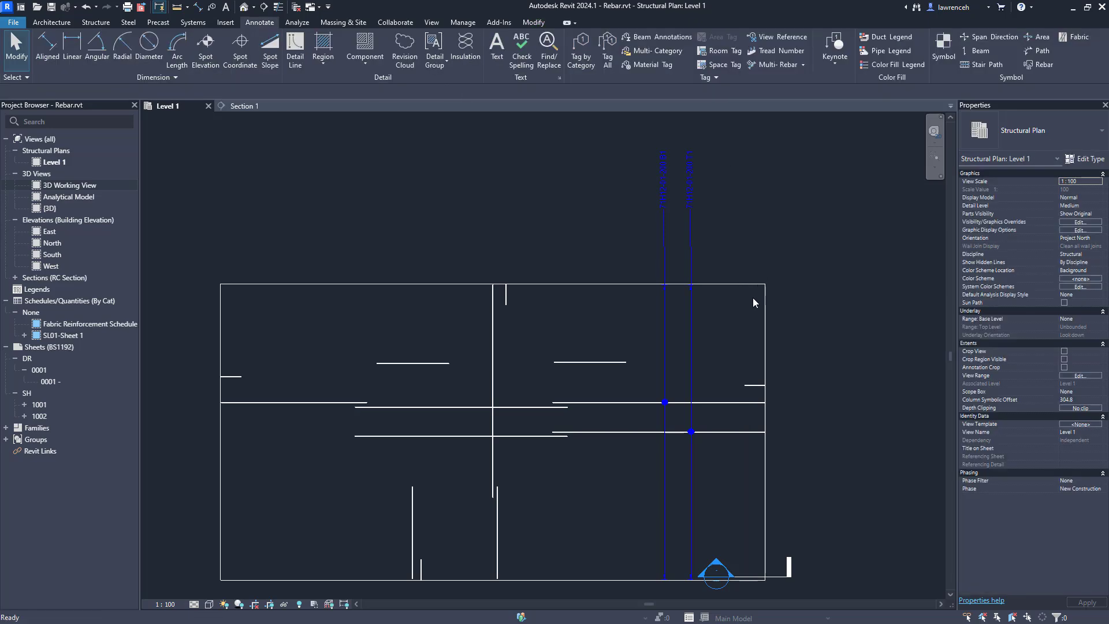
pyautogui.click(691, 231)
pyautogui.press('Delete')
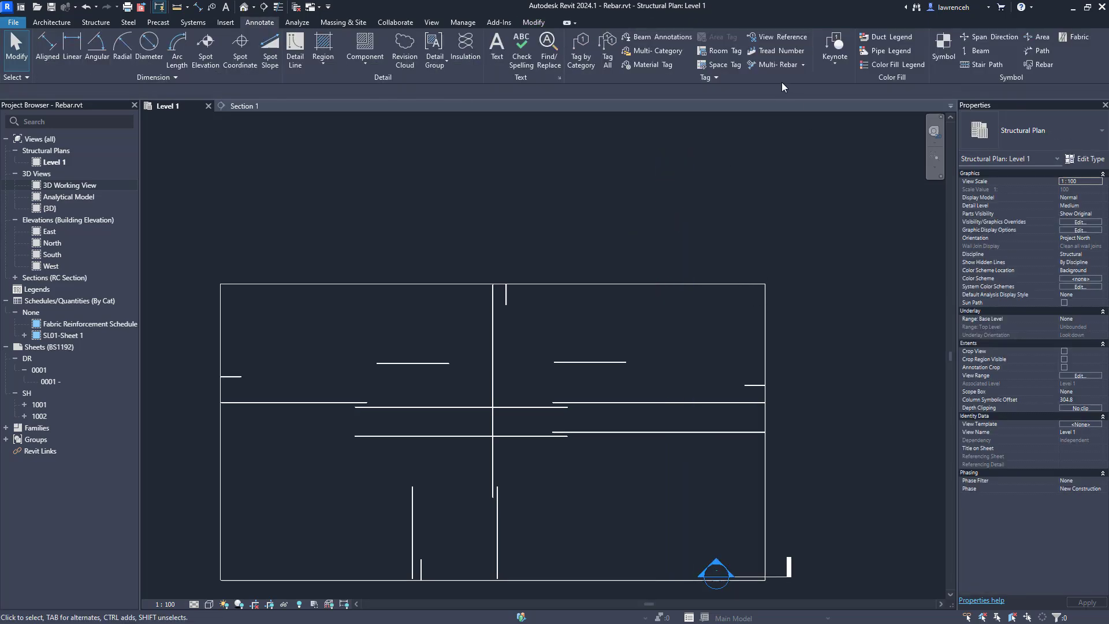
# - Restart the aligned annotation with a 20 mm offset and re-tag the right-hand horizontal rebar
pyautogui.click(781, 64)
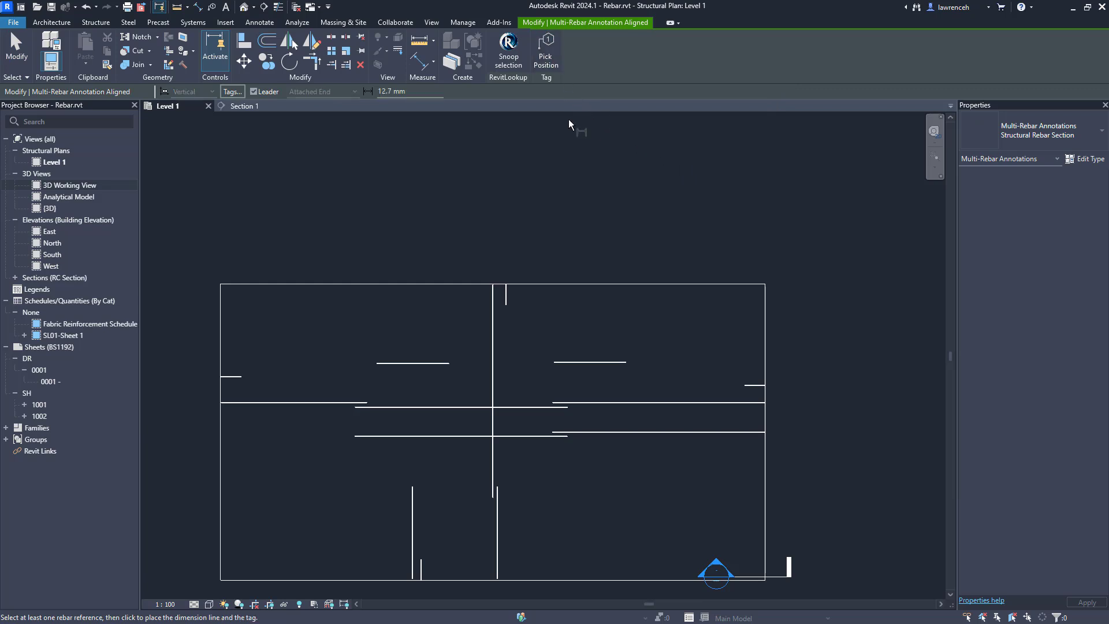
pyautogui.doubleClick(413, 93)
pyautogui.write('20 mm')
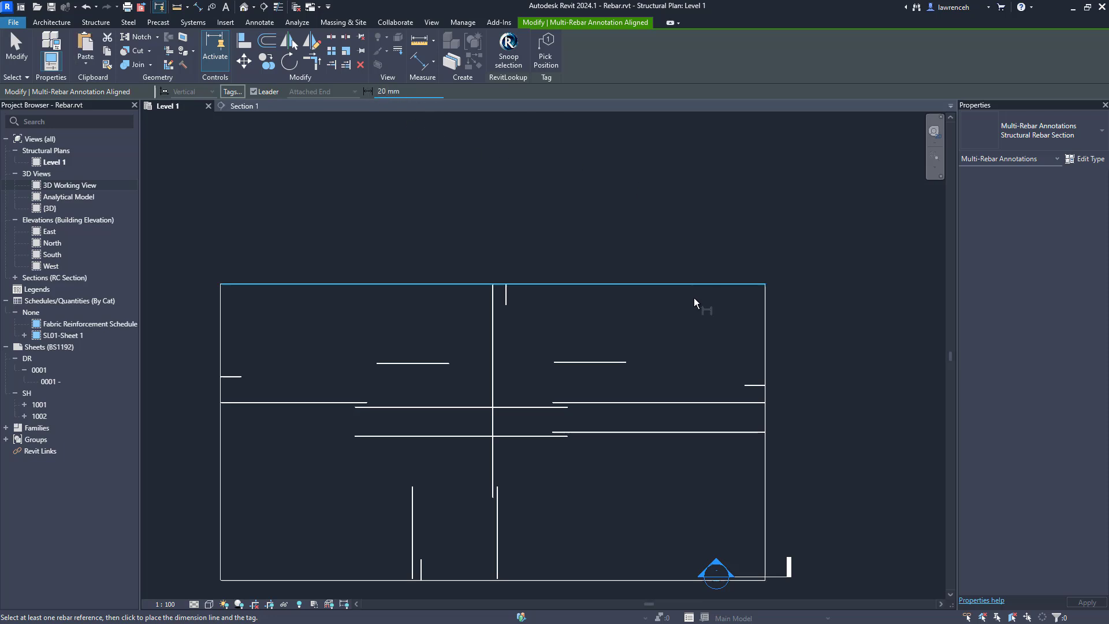
pyautogui.click(711, 402)
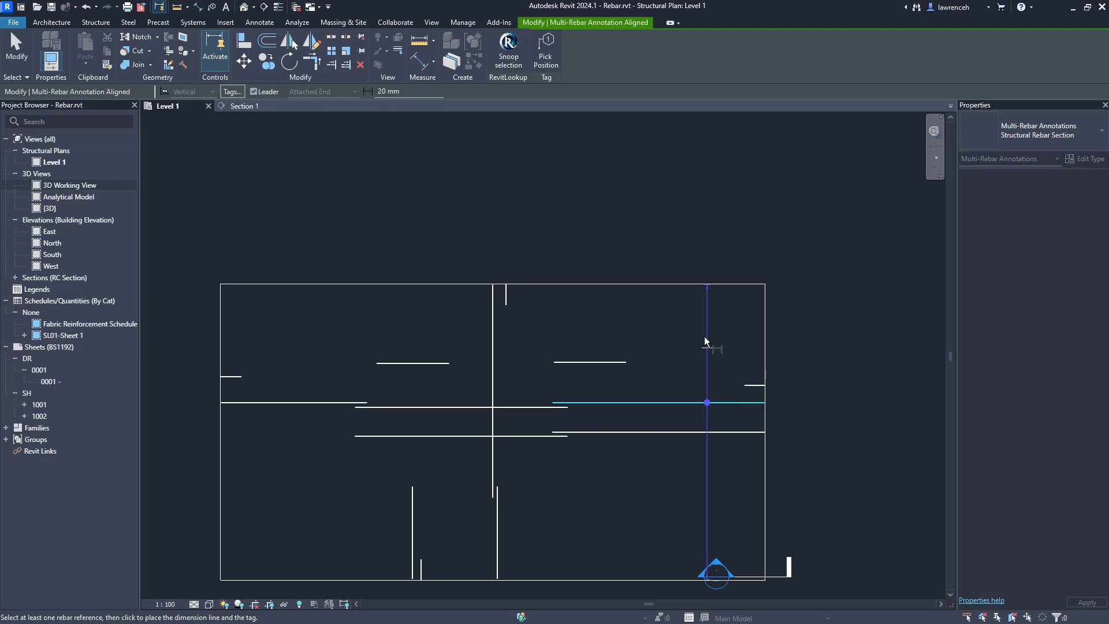
pyautogui.click(694, 270)
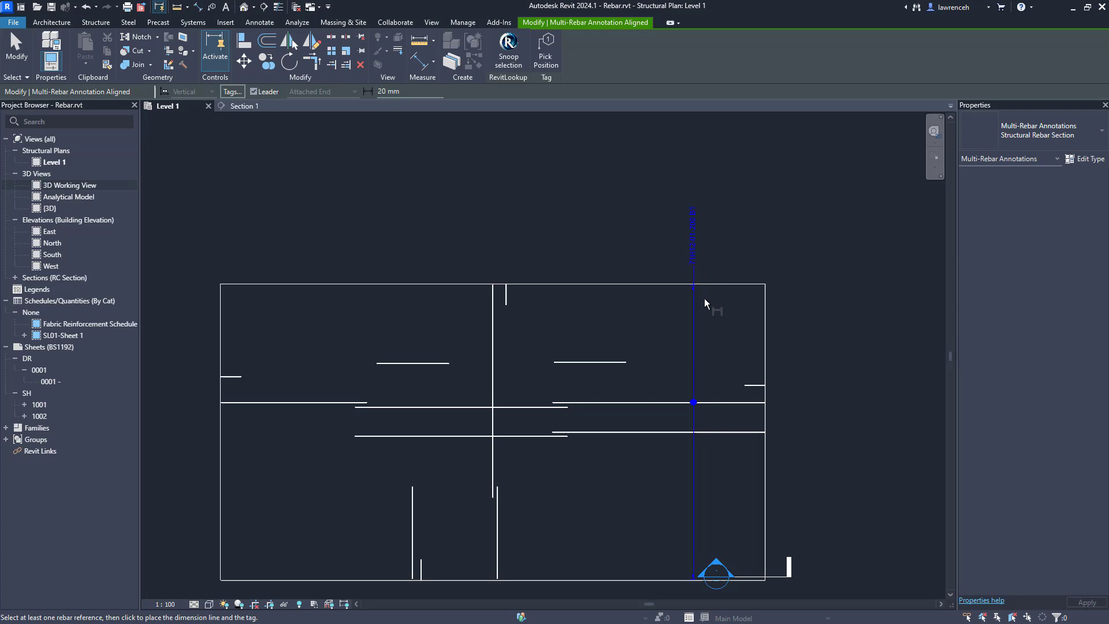
# - Annotate the remaining horizontal rebars leftward across the plan, each with a vertical tag above the slab
pyautogui.click(714, 431)
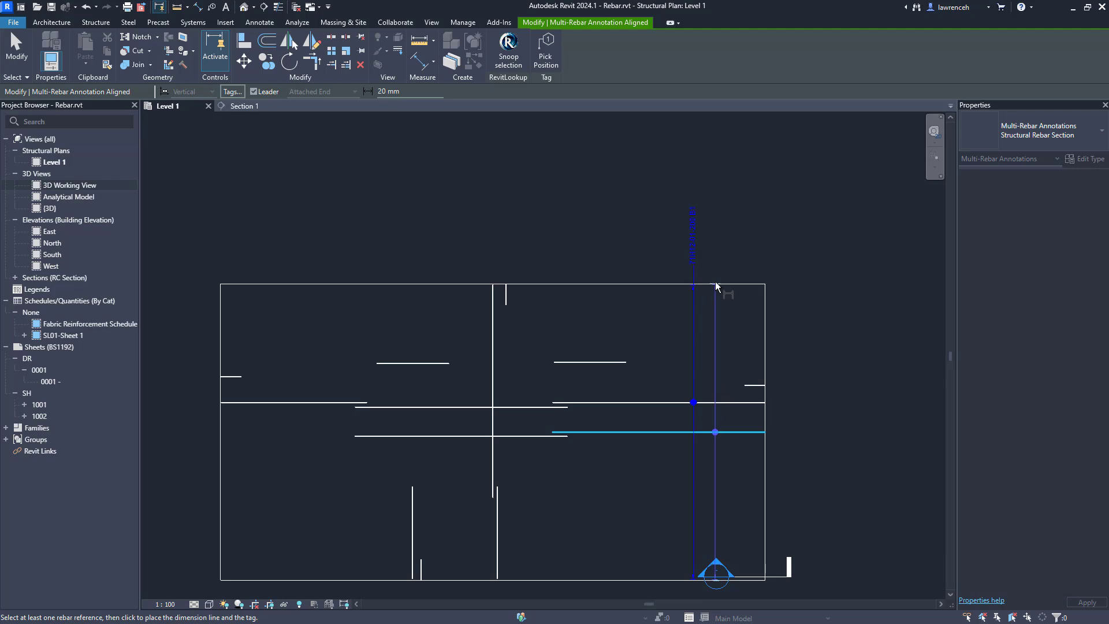
pyautogui.click(716, 272)
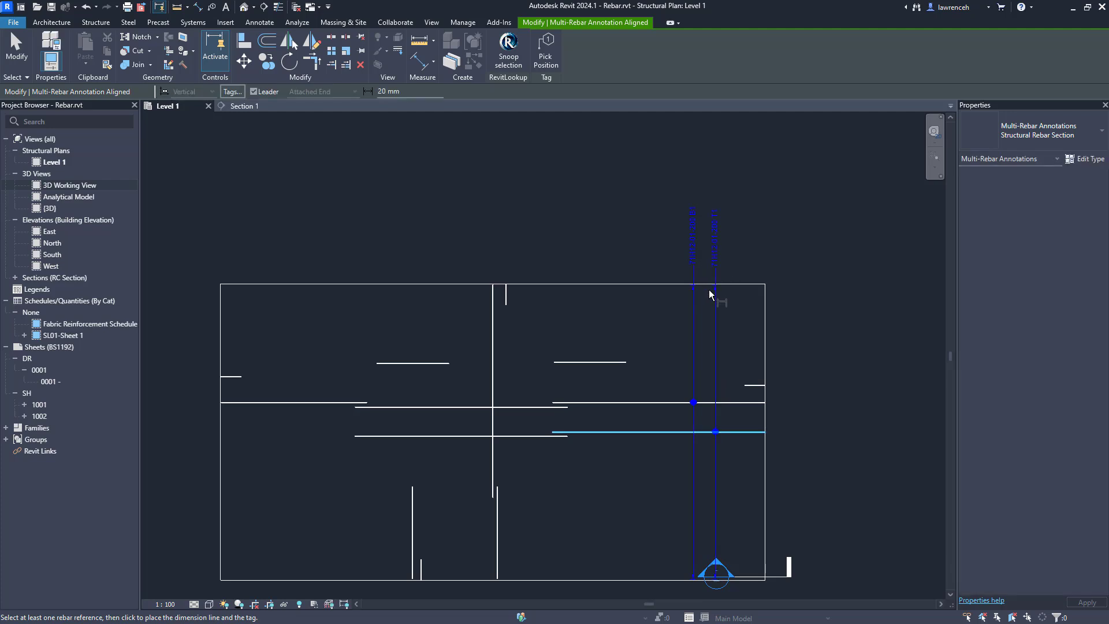
pyautogui.click(616, 367)
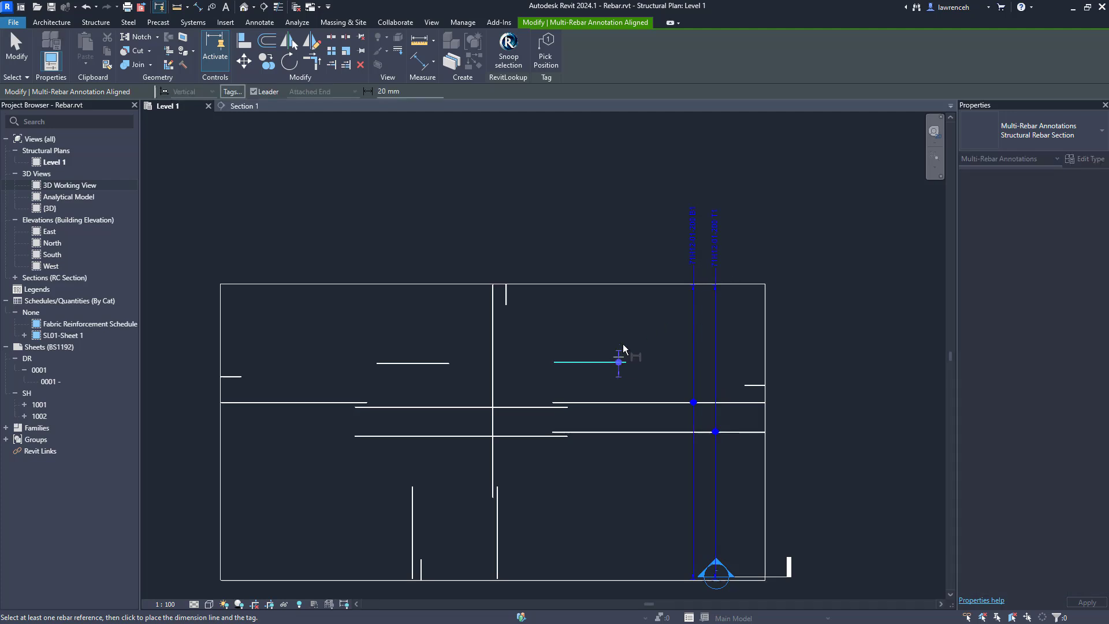
pyautogui.click(614, 271)
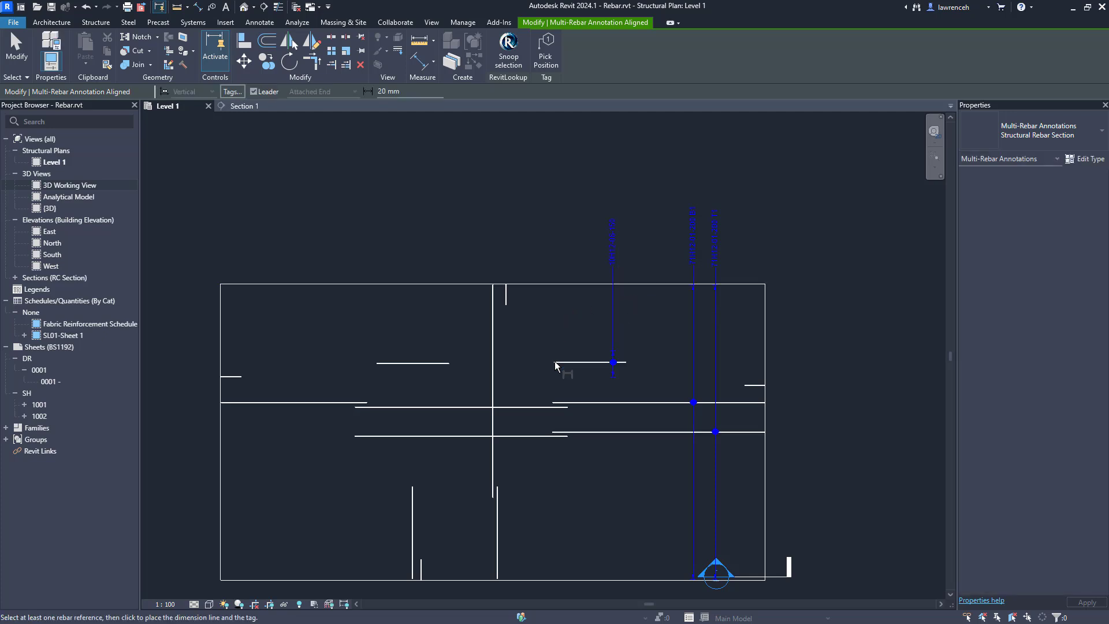
pyautogui.click(529, 408)
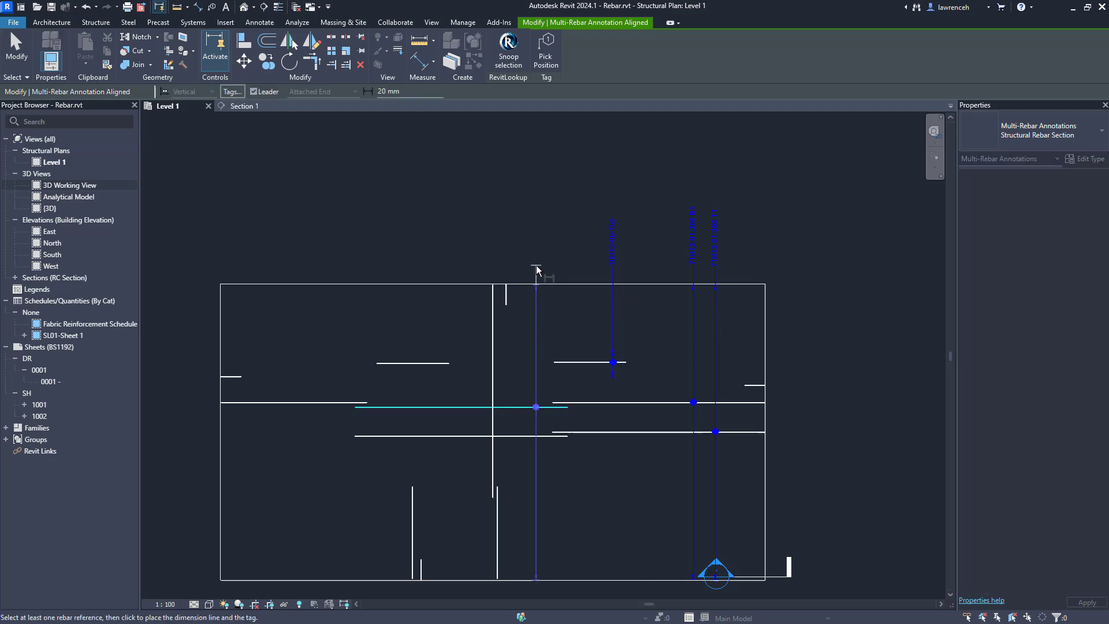
pyautogui.click(536, 271)
pyautogui.click(516, 436)
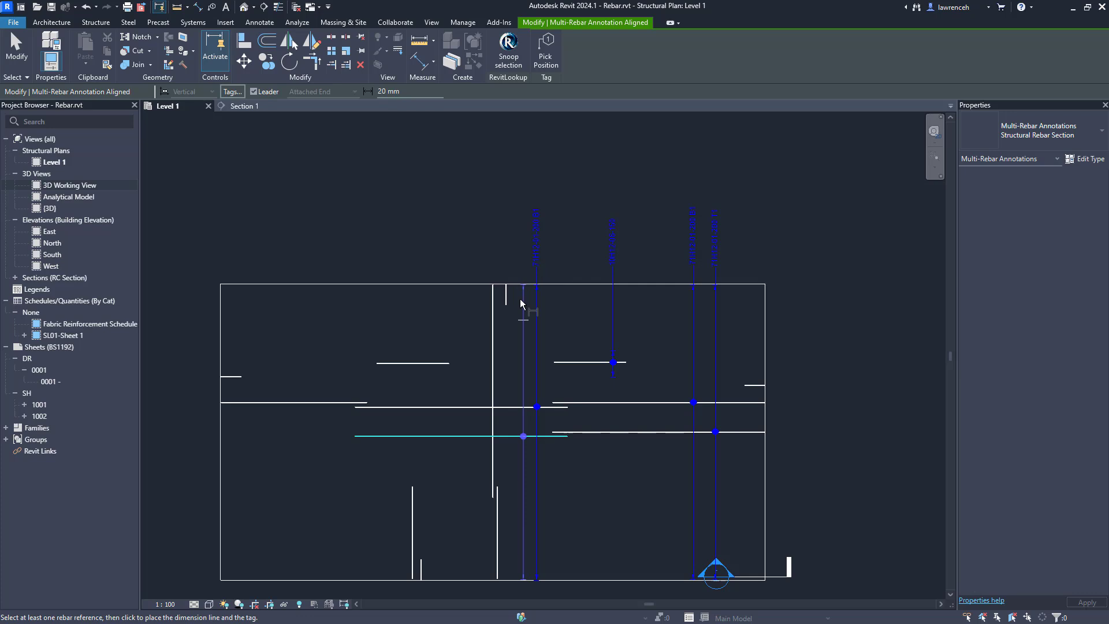
pyautogui.click(520, 270)
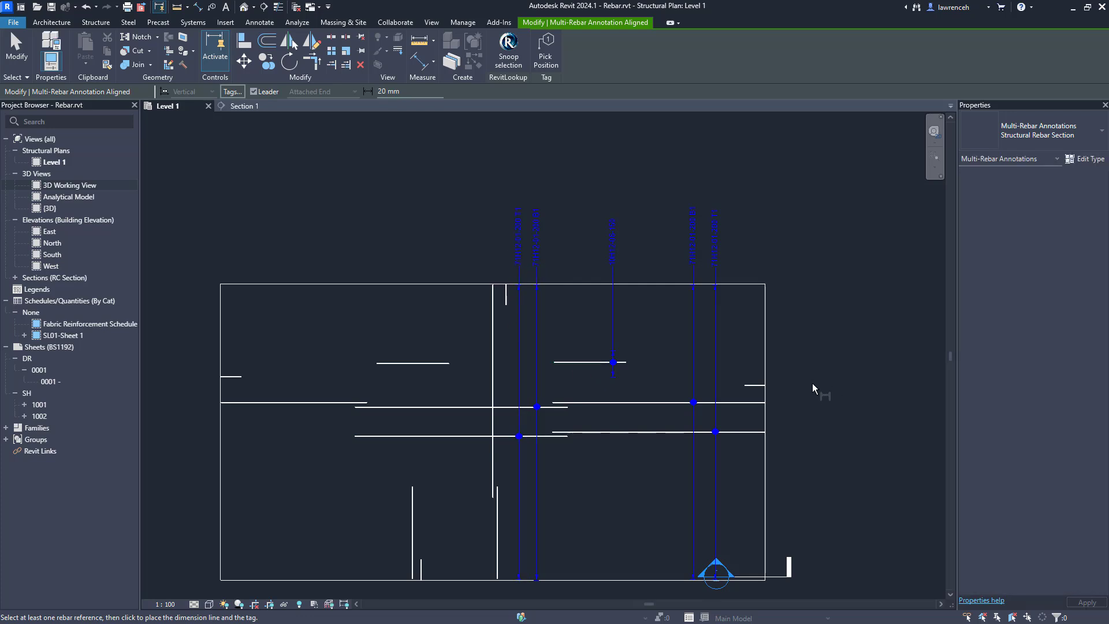
pyautogui.click(439, 365)
pyautogui.click(442, 263)
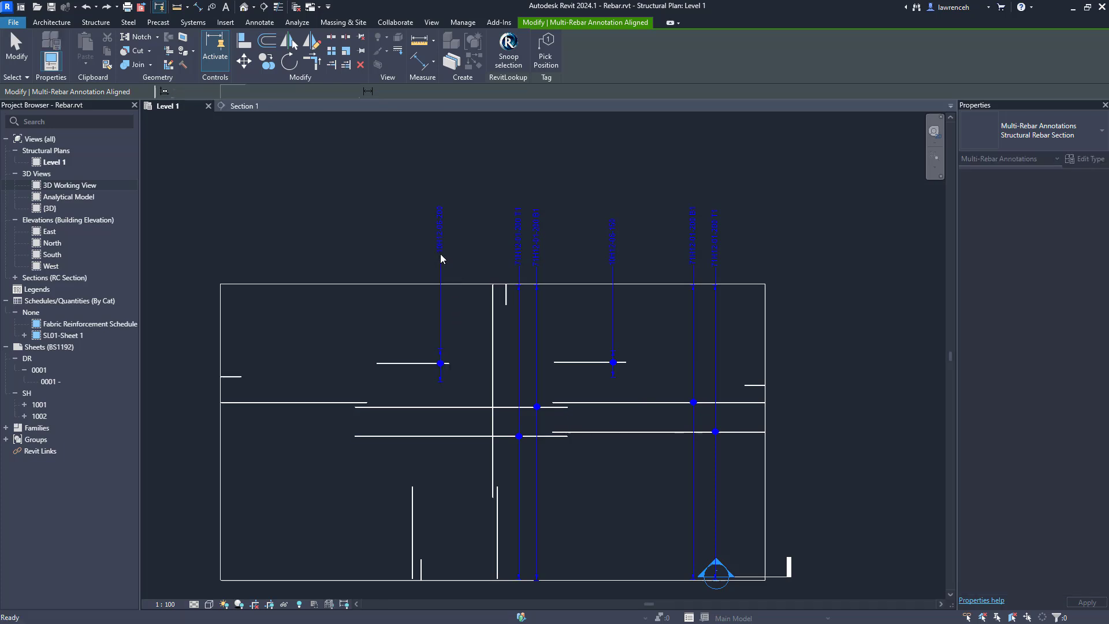
# - Align the 10H12-06-200, 71H12-01-200 B1 and 10H12-06-150 tags into an even row above the slab
pyautogui.press('Escape')
pyautogui.press('Escape')
pyautogui.scroll(3, 468, 228)
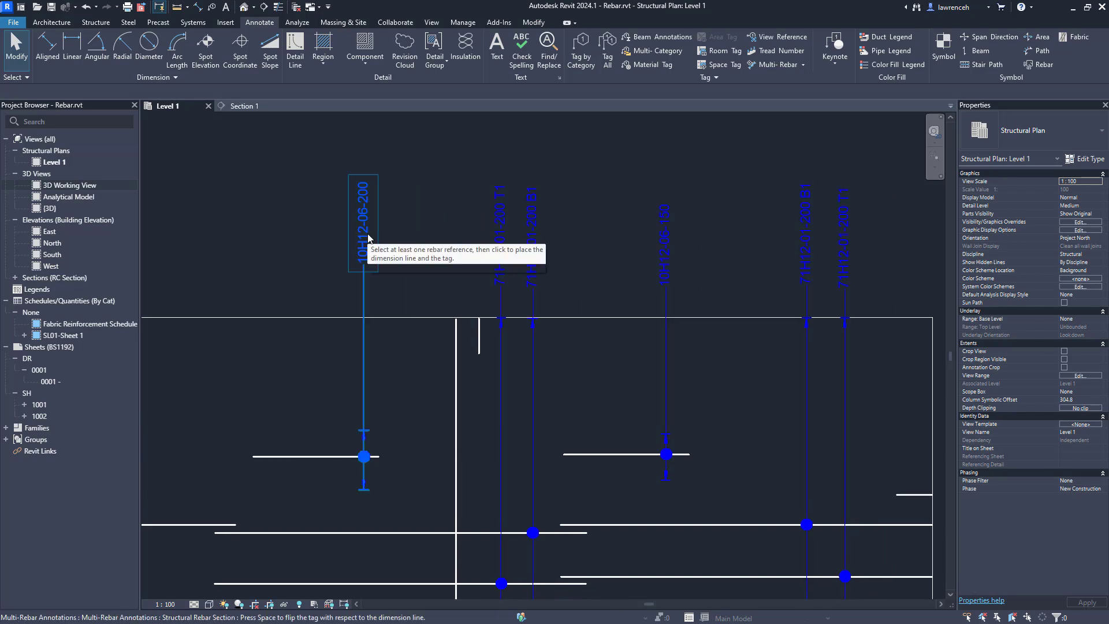
pyautogui.press('Tab')
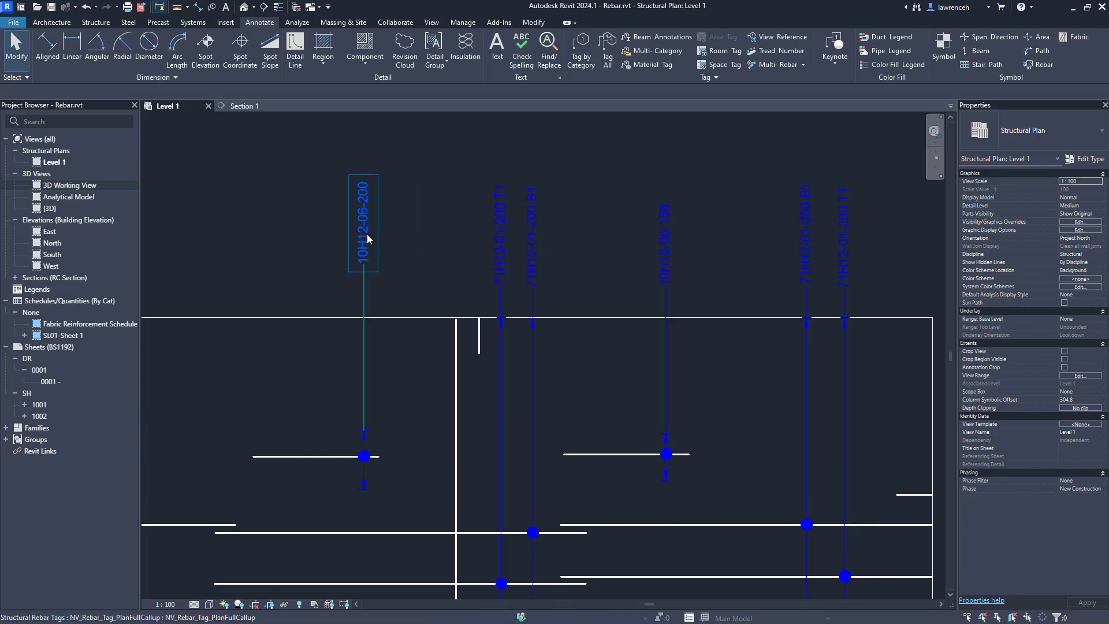
pyautogui.click(375, 231)
pyautogui.moveTo(376, 231); pyautogui.dragTo(376, 247)
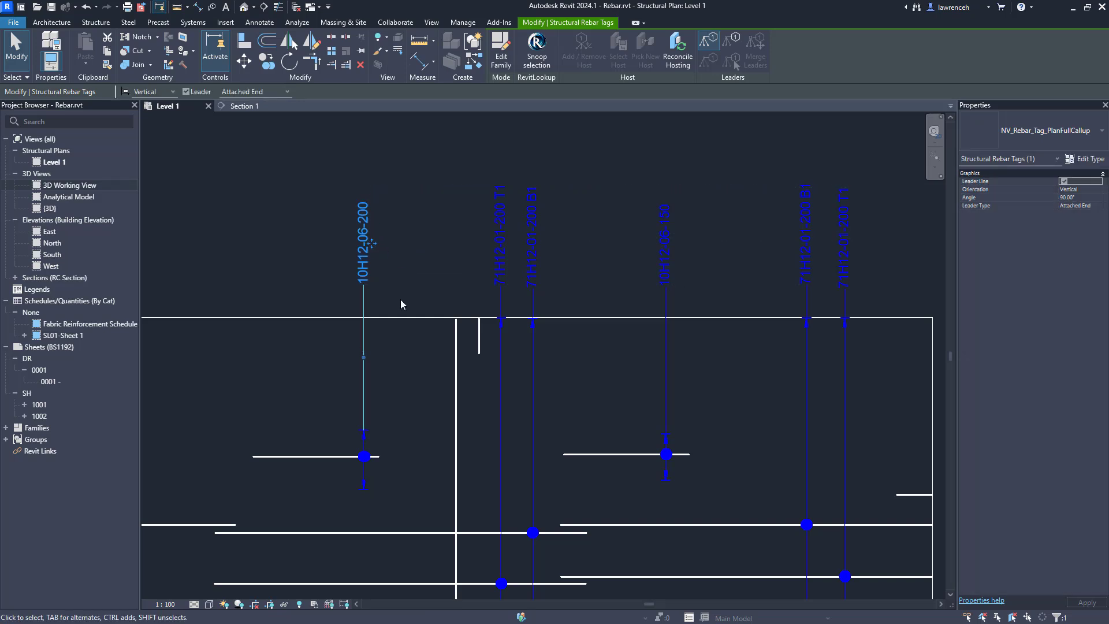
pyautogui.click(539, 268)
pyautogui.moveTo(543, 242); pyautogui.dragTo(552, 240)
pyautogui.moveTo(667, 251); pyautogui.dragTo(675, 242)
pyautogui.press('Escape')
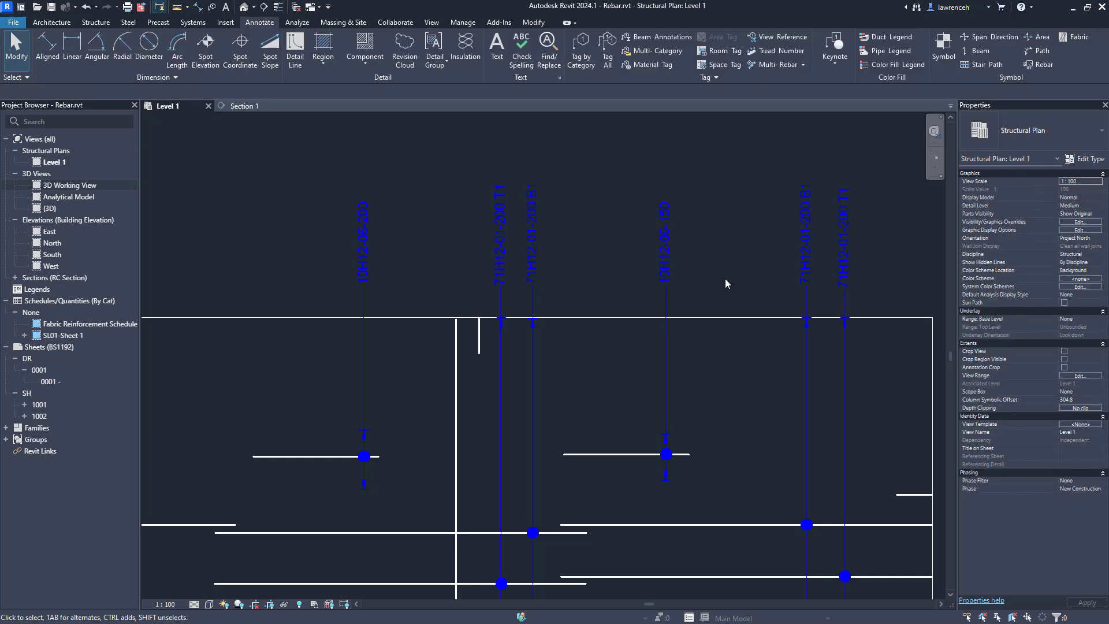
pyautogui.scroll(-4, 736, 283)
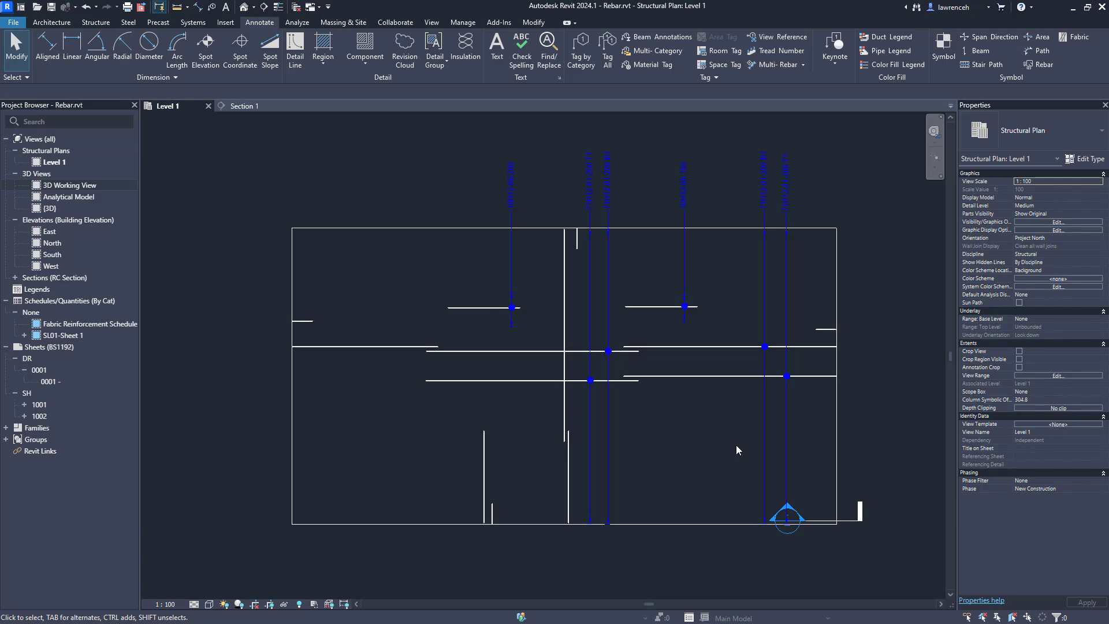
# - In Section 1, isolate the U-shaped H12 rebar so only it is shown
pyautogui.click(243, 105)
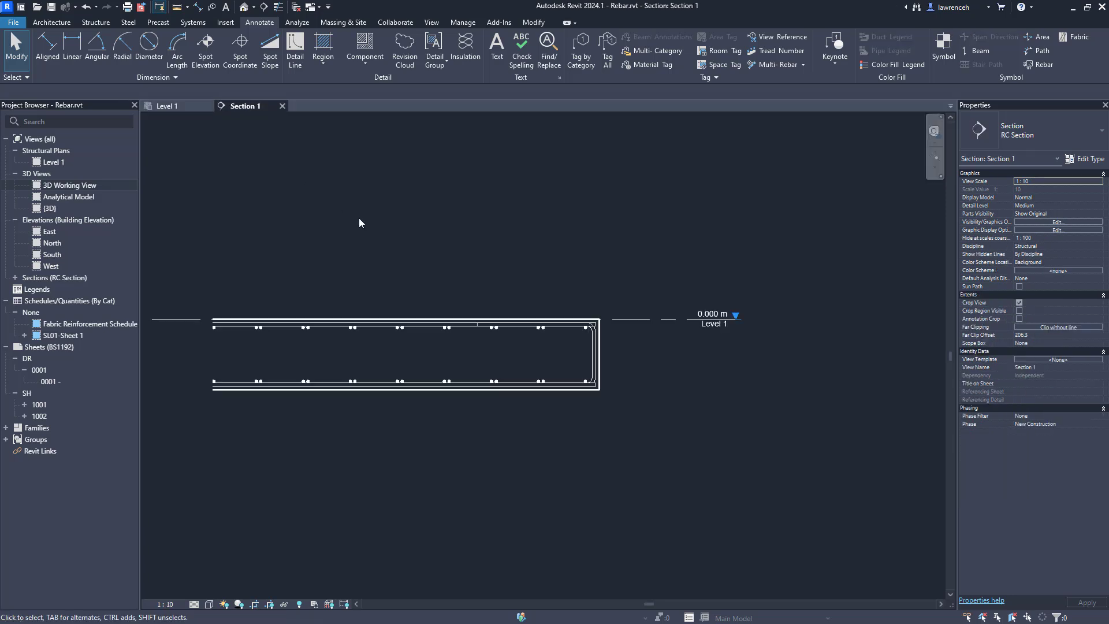
pyautogui.scroll(2, 588, 344)
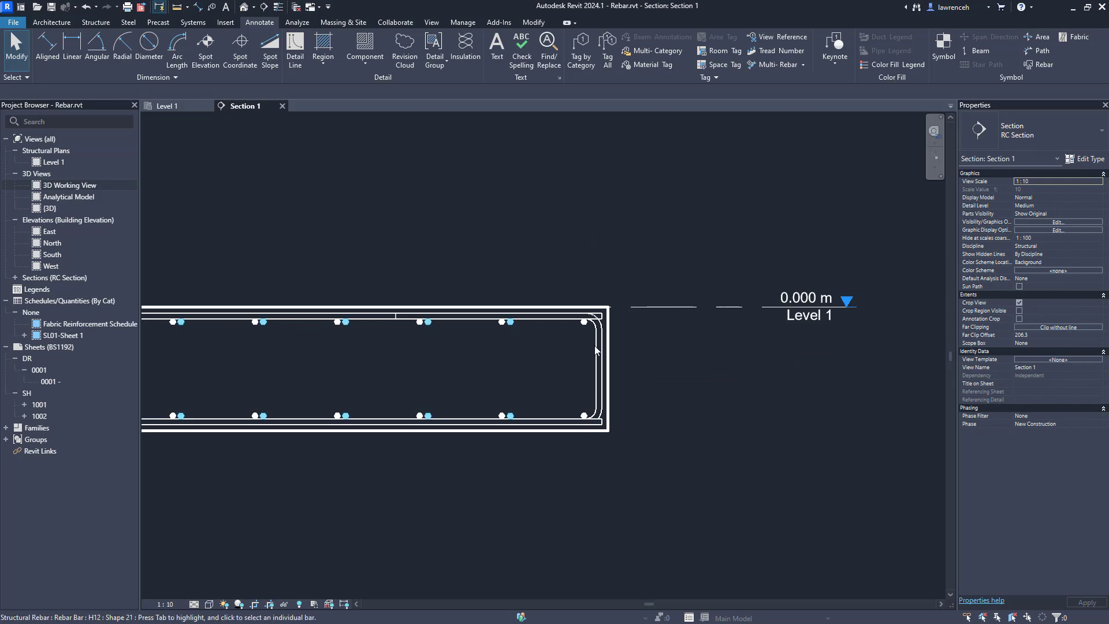
pyautogui.click(602, 353)
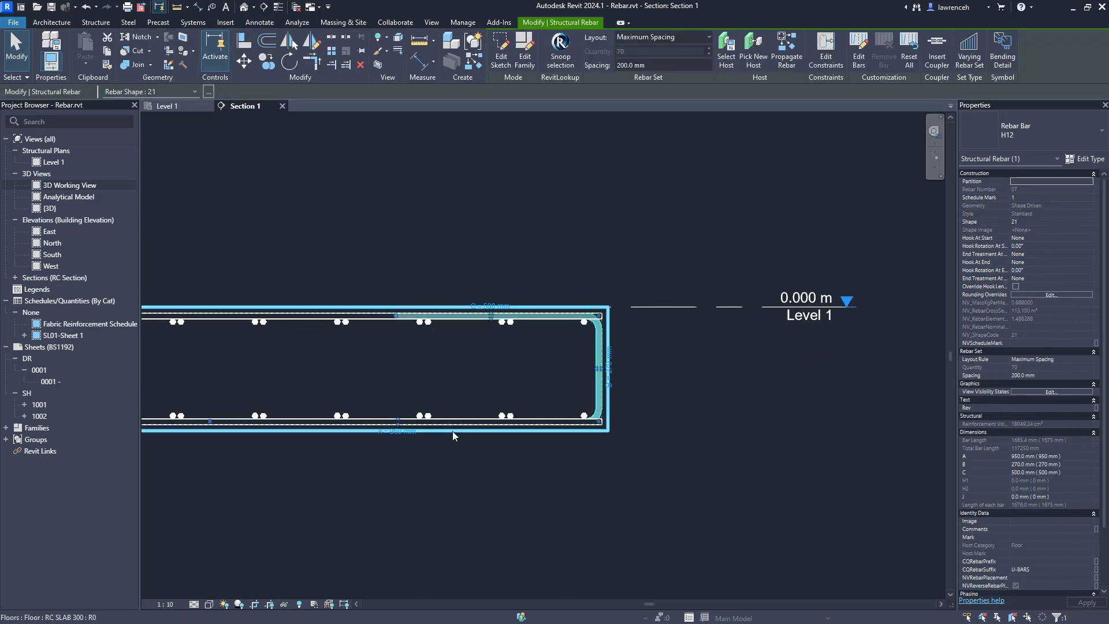
pyautogui.click(284, 604)
pyautogui.click(317, 563)
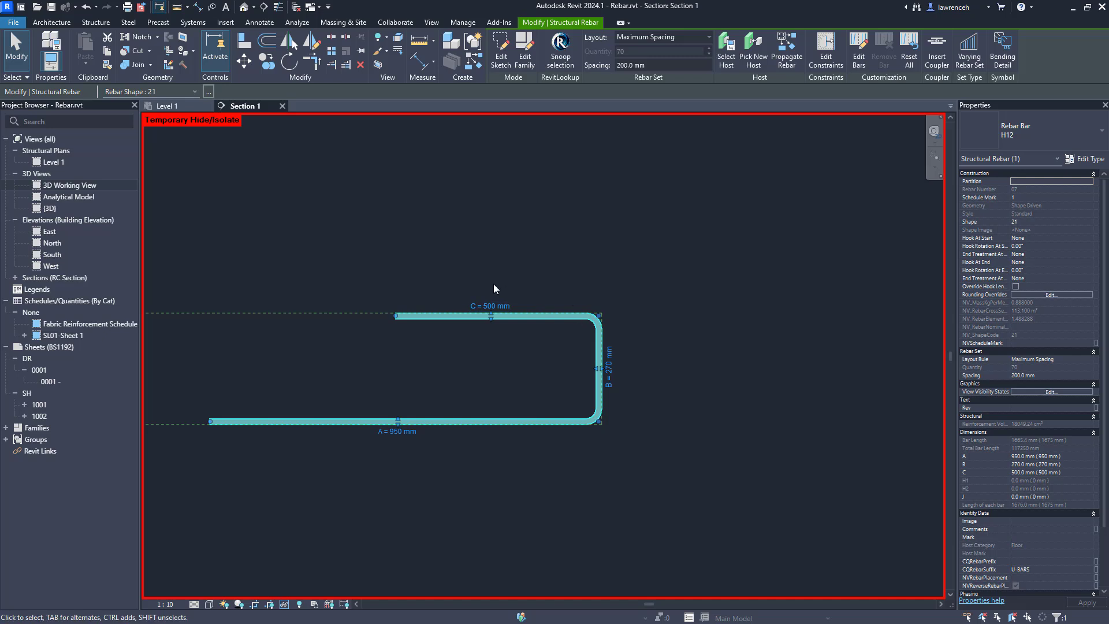
# - Change the bar's bottom leg A from 950 mm to 1000 mm
pyautogui.click(404, 432)
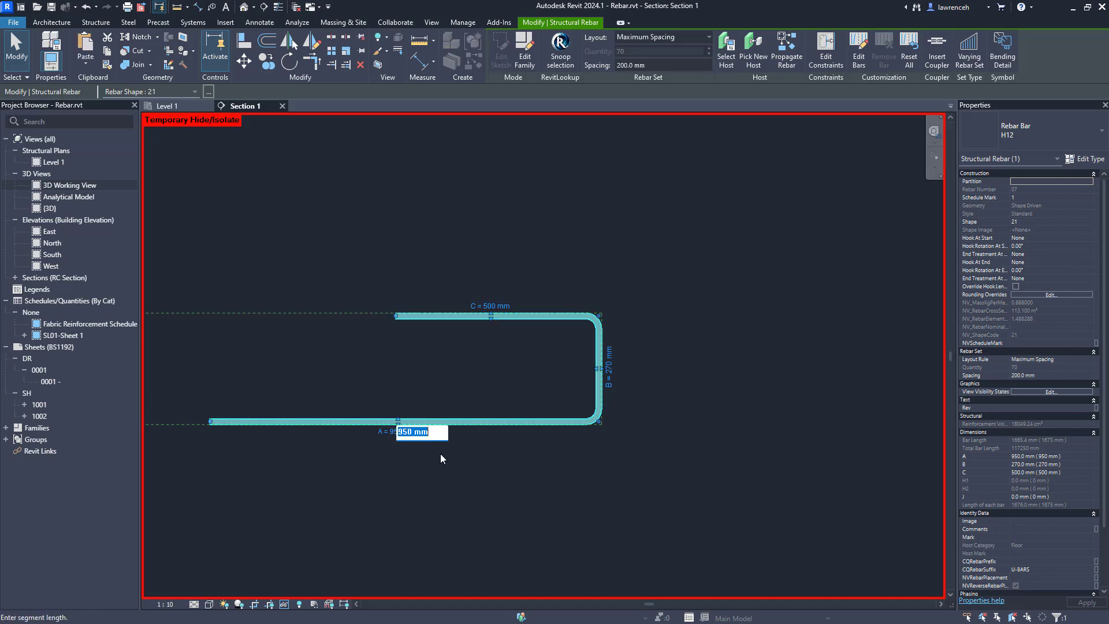
pyautogui.write('1000')
pyautogui.press('Return')
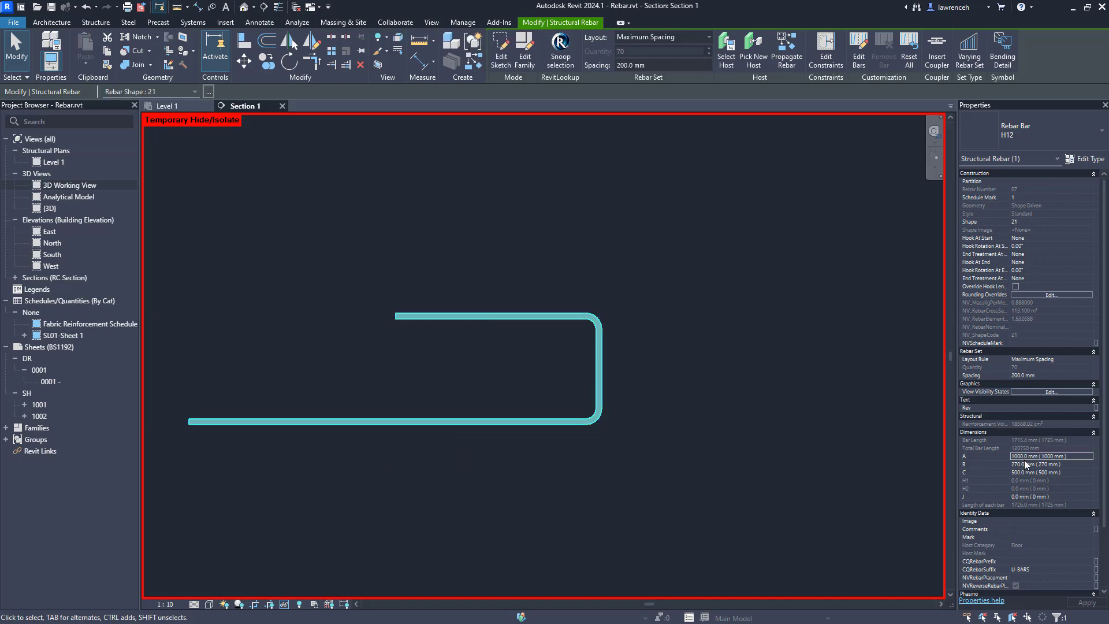
# - Reset Temporary Hide/Isolate so all Section 1 elements show again
pyautogui.click(718, 496)
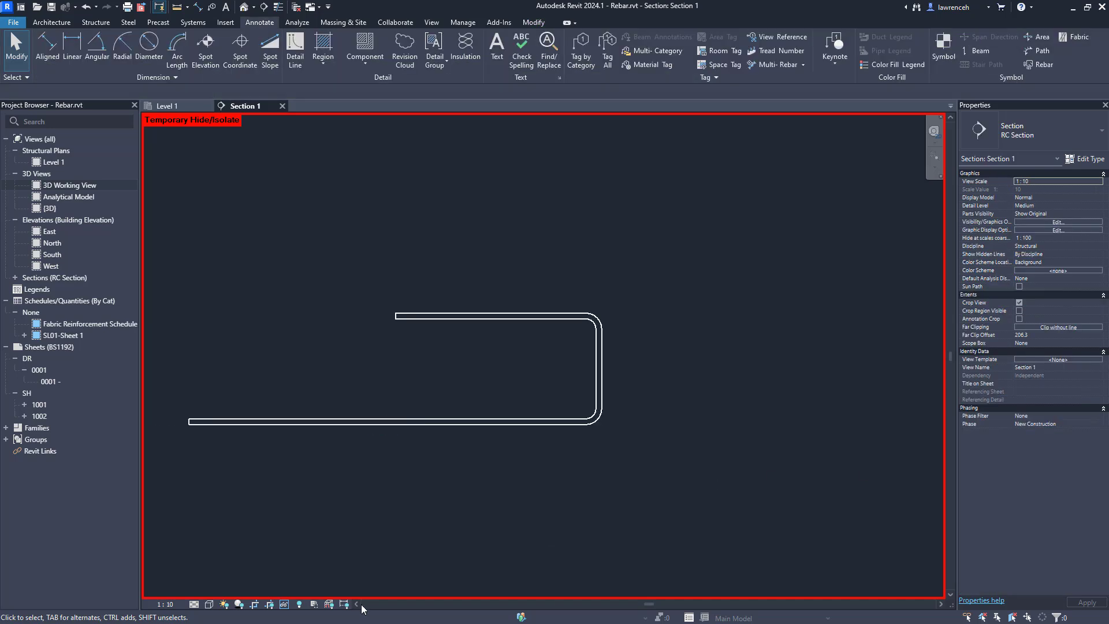
pyautogui.click(285, 604)
pyautogui.click(300, 593)
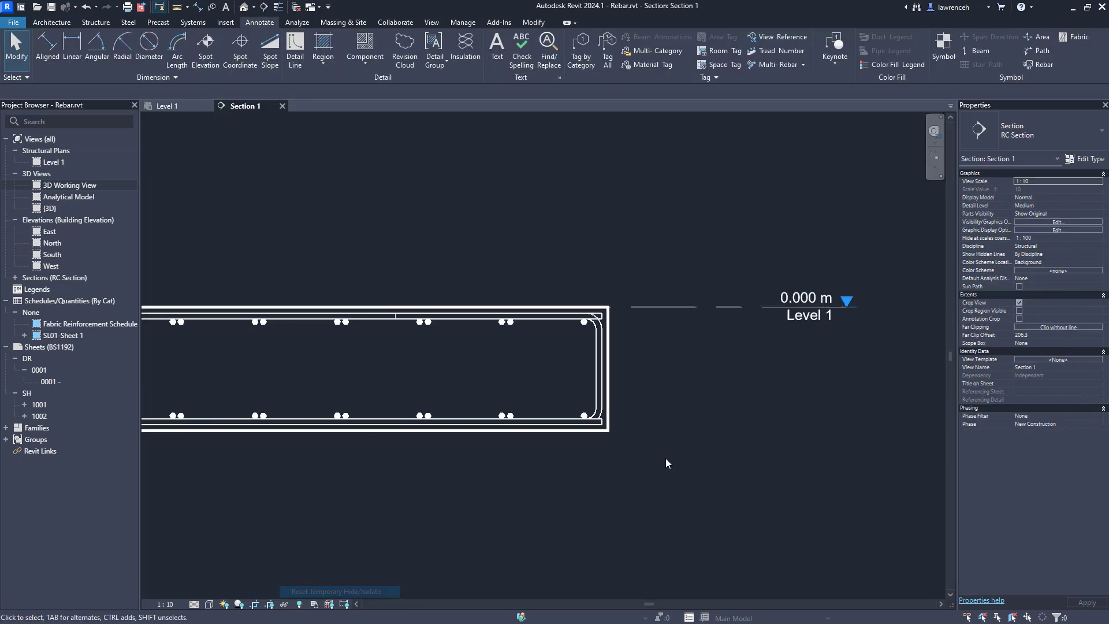
# - Place a bending detail of the U-bar to the right of the slab
pyautogui.click(597, 387)
pyautogui.scroll(-3, 629, 391)
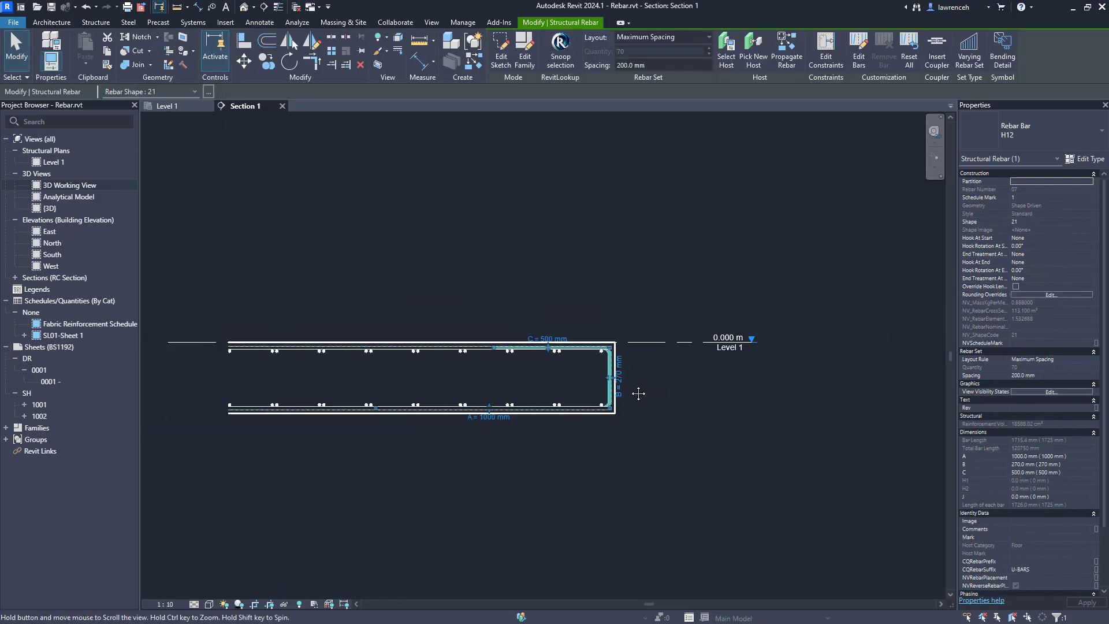
pyautogui.click(1002, 51)
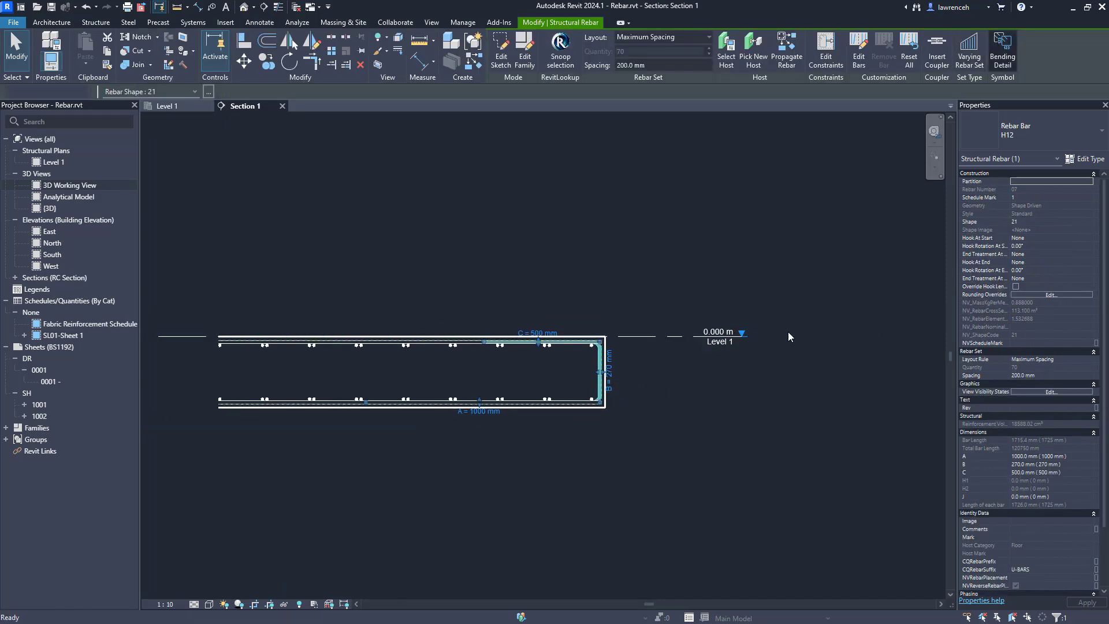
pyautogui.click(800, 371)
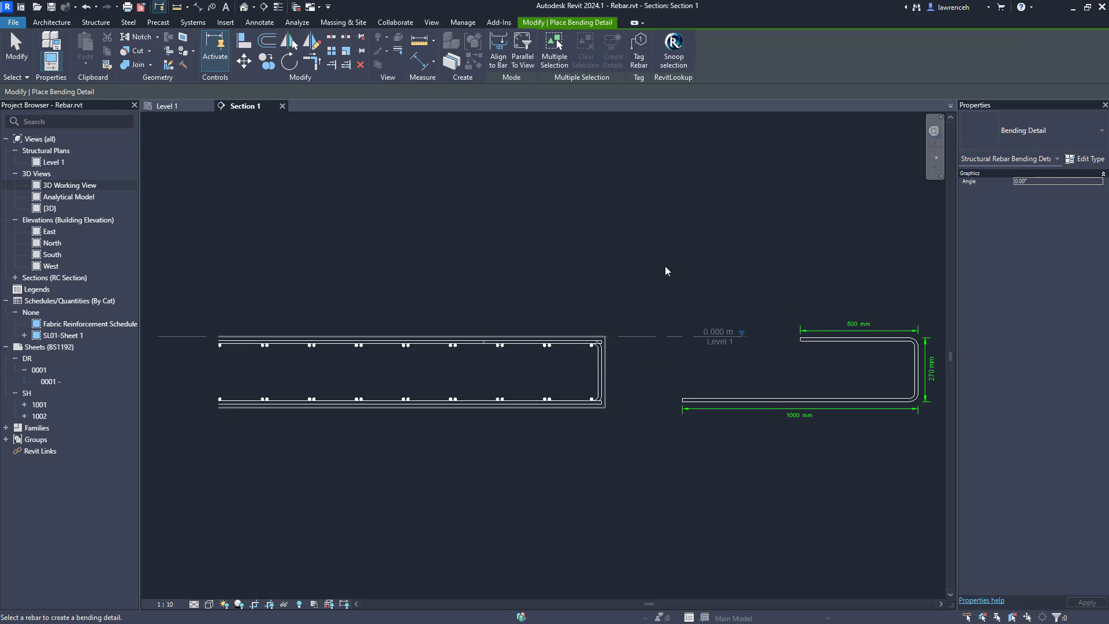
pyautogui.rightClick(670, 233)
pyautogui.click(682, 239)
pyautogui.rightClick(652, 234)
pyautogui.click(668, 245)
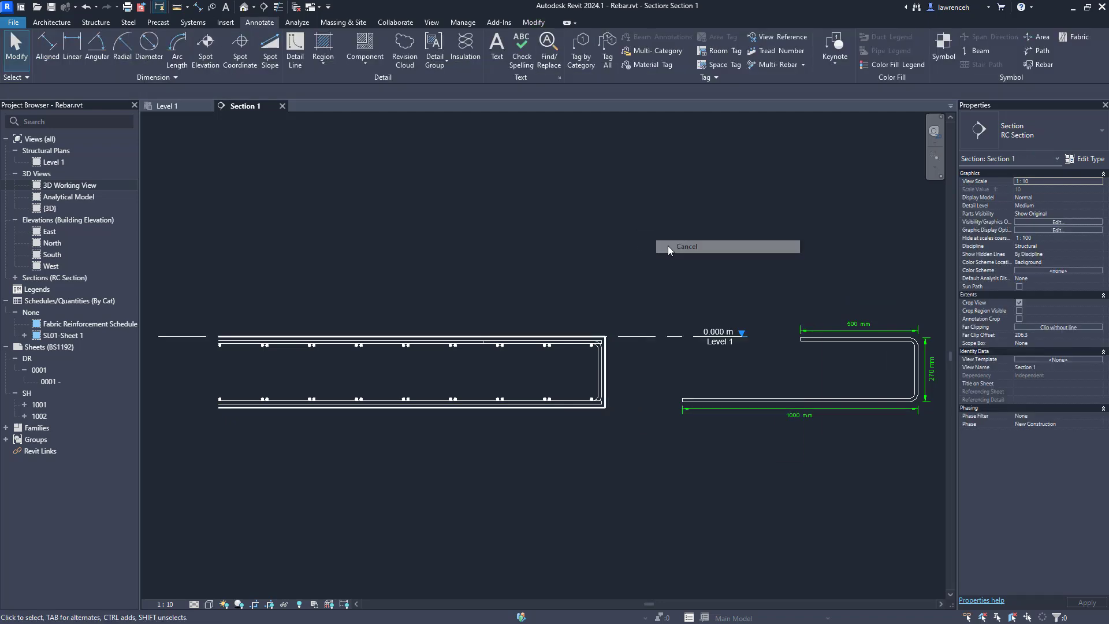
# - Change the selected U-bar's bottom leg A from 1000 mm to 800 mm
pyautogui.click(601, 363)
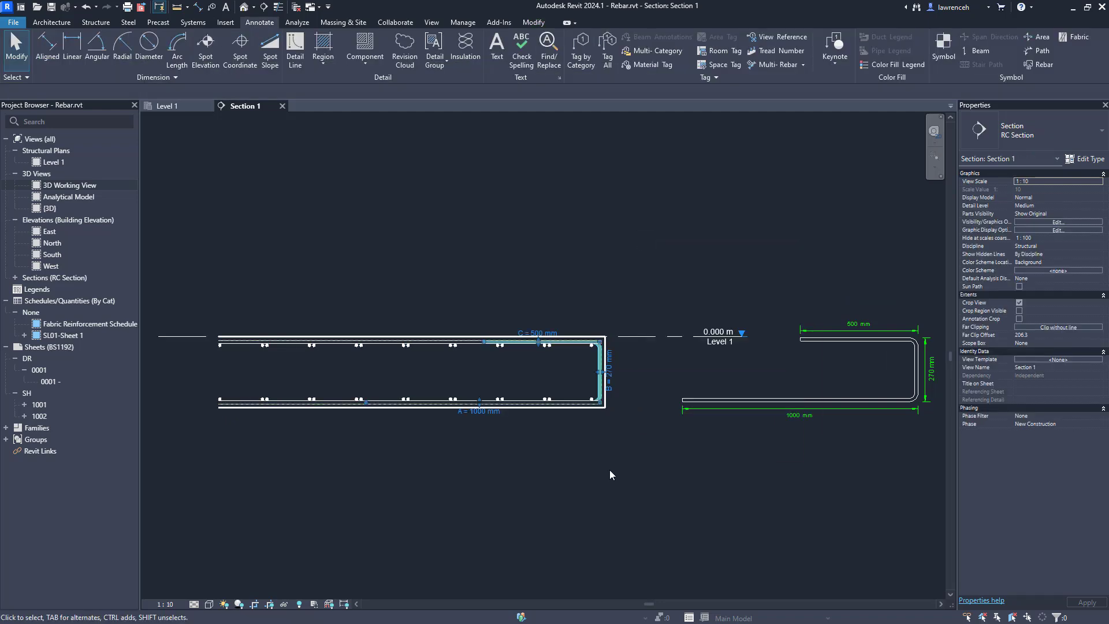
pyautogui.click(488, 414)
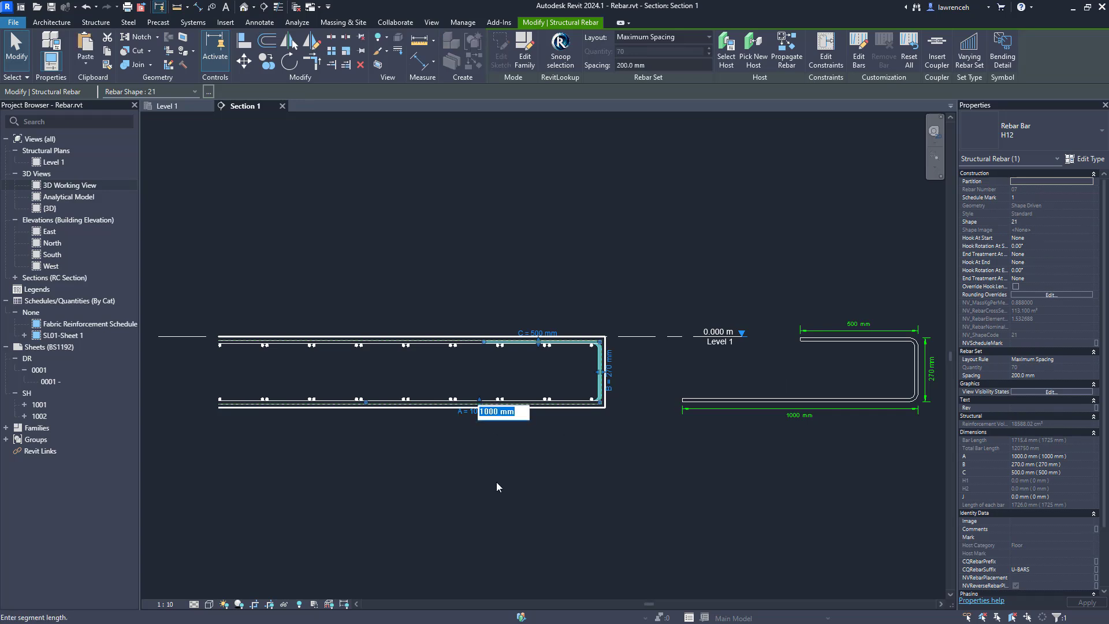
pyautogui.write('800')
pyautogui.press('Return')
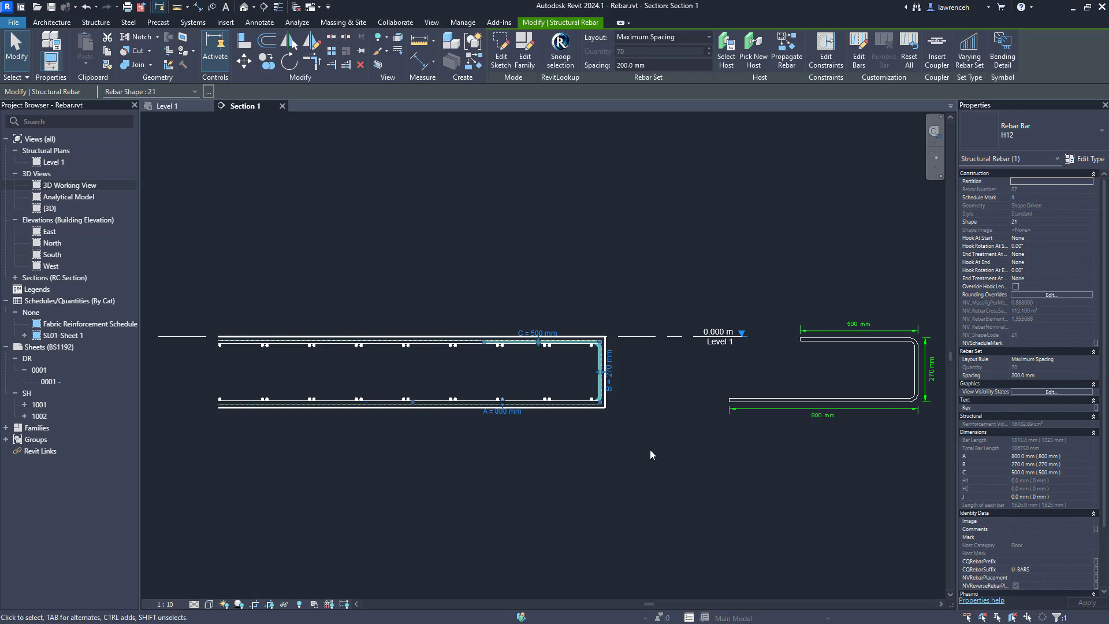